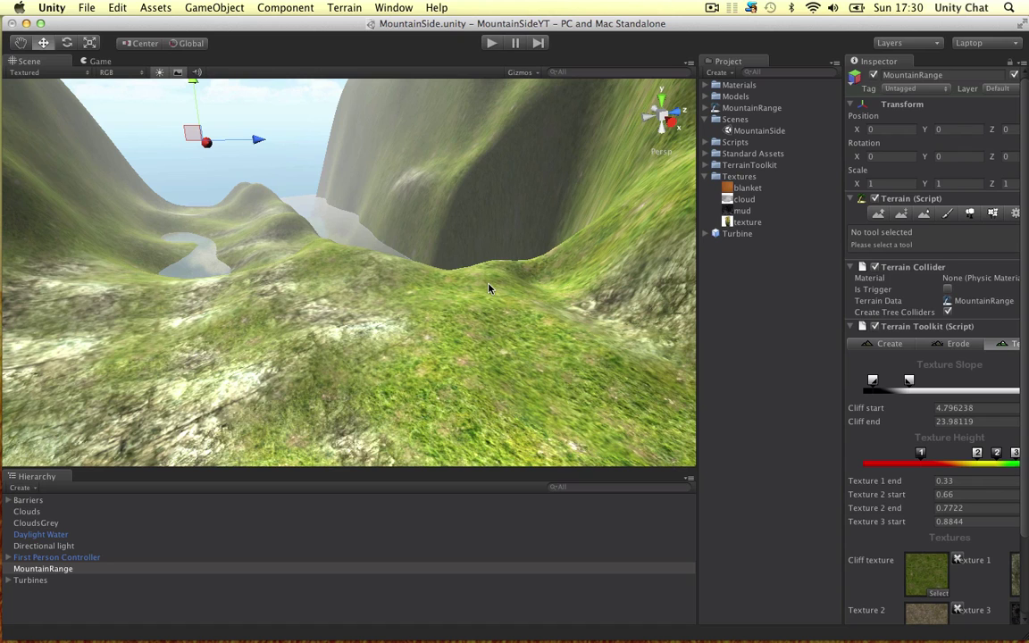
{"action": "scroll", "coordinate": [466, 306], "scroll_direction": "down", "scroll_amount": 1}
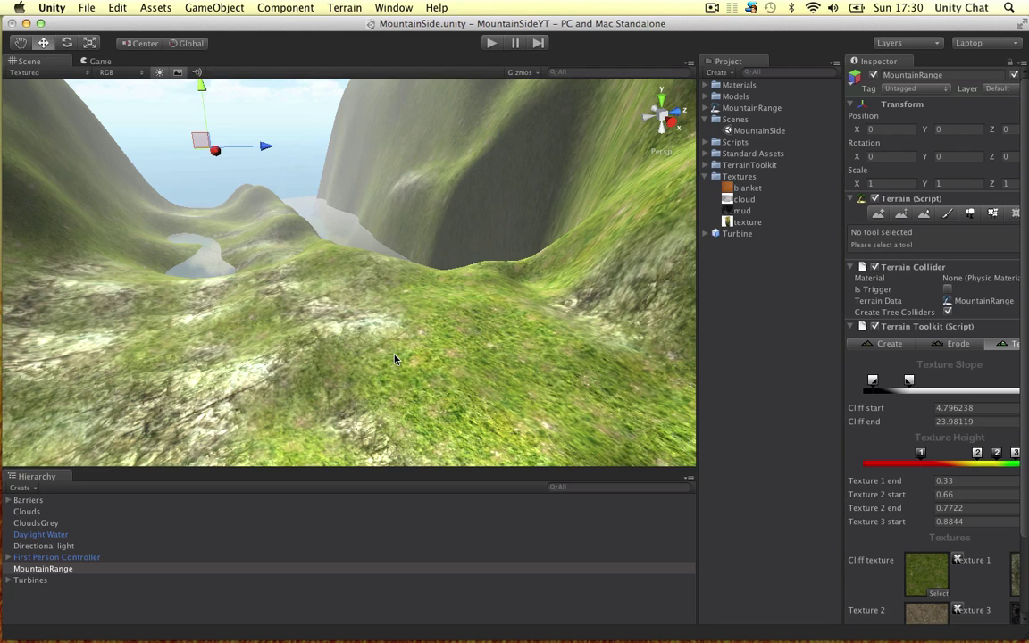
{"action": "left_click", "coordinate": [273, 135]}
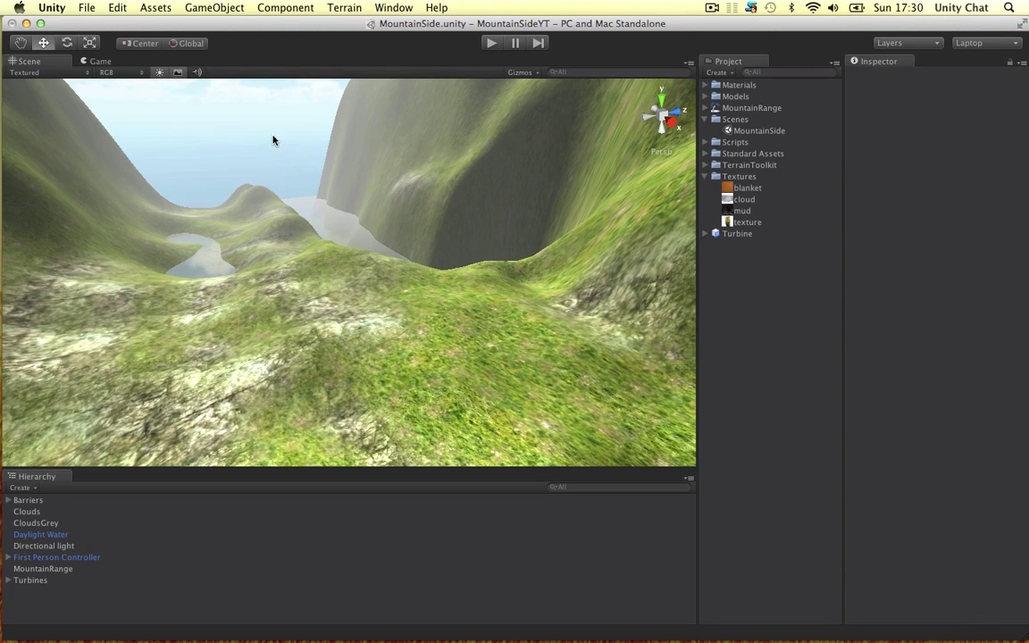
{"action": "left_click_drag", "start_coordinate": [205, 166], "coordinate": [231, 160], "text": "alt"}
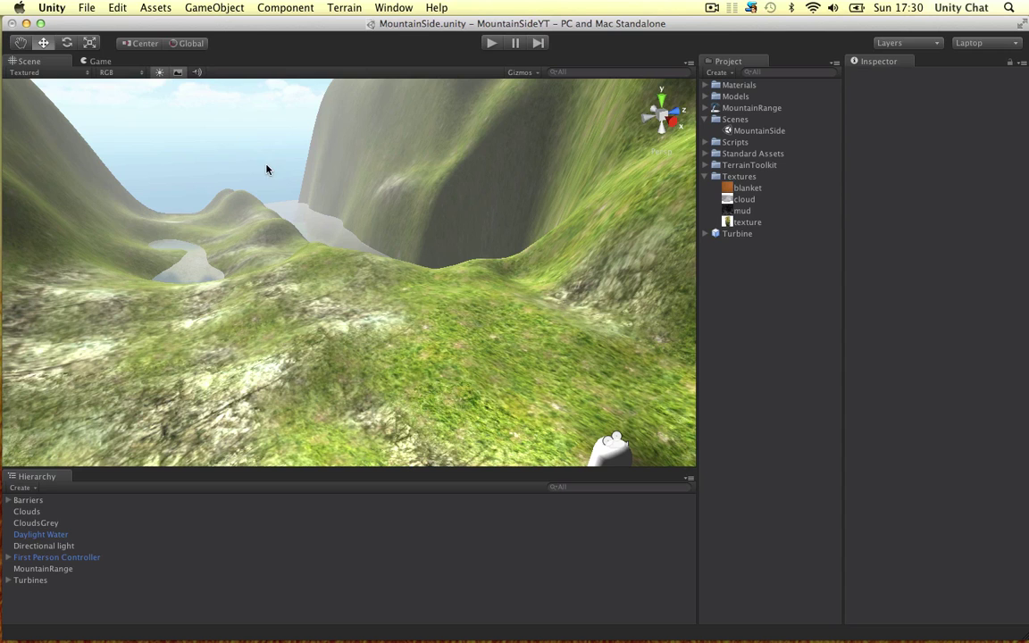
- Open the SceneBuildingDungeon project, discarding the unsaved MountainSide changes, and load its Dungeon scene
{"action": "left_click", "coordinate": [92, 7]}
{"action": "left_click", "coordinate": [105, 104]}
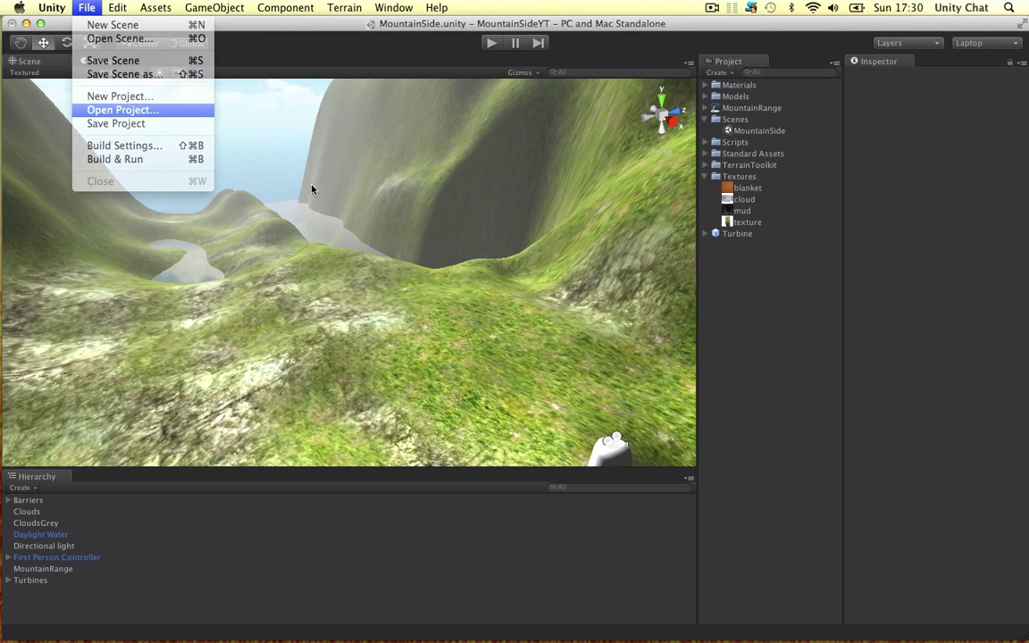
{"action": "double_click", "coordinate": [192, 364]}
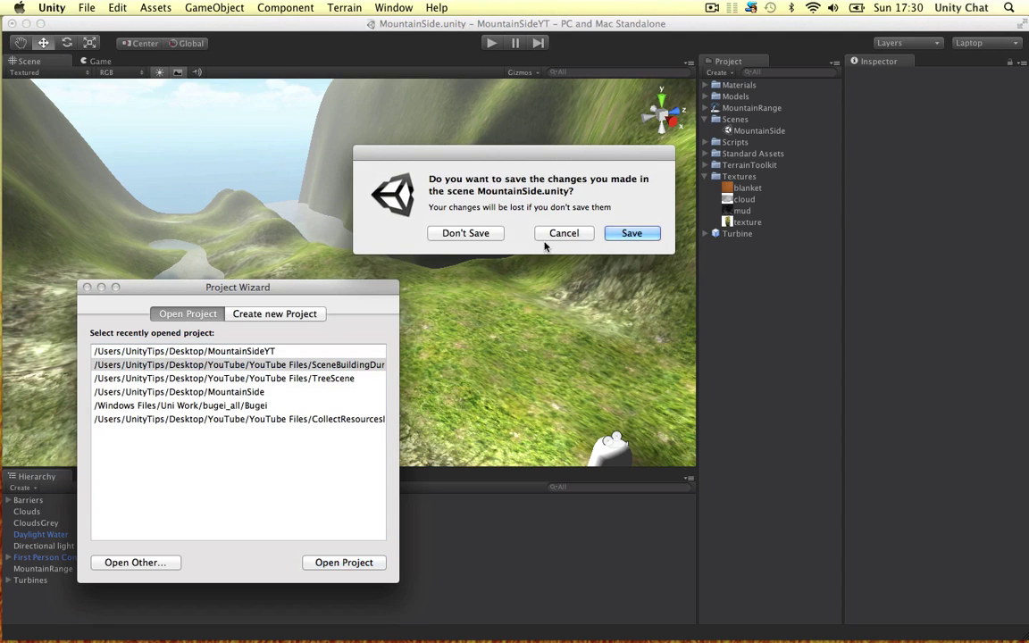
{"action": "left_click", "coordinate": [494, 237]}
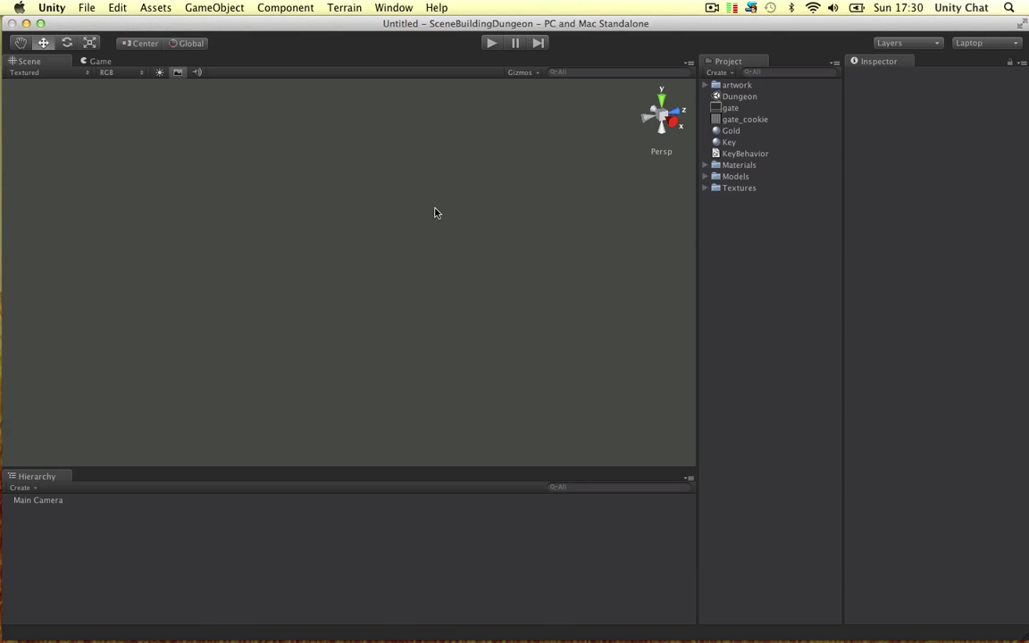
{"action": "double_click", "coordinate": [740, 98]}
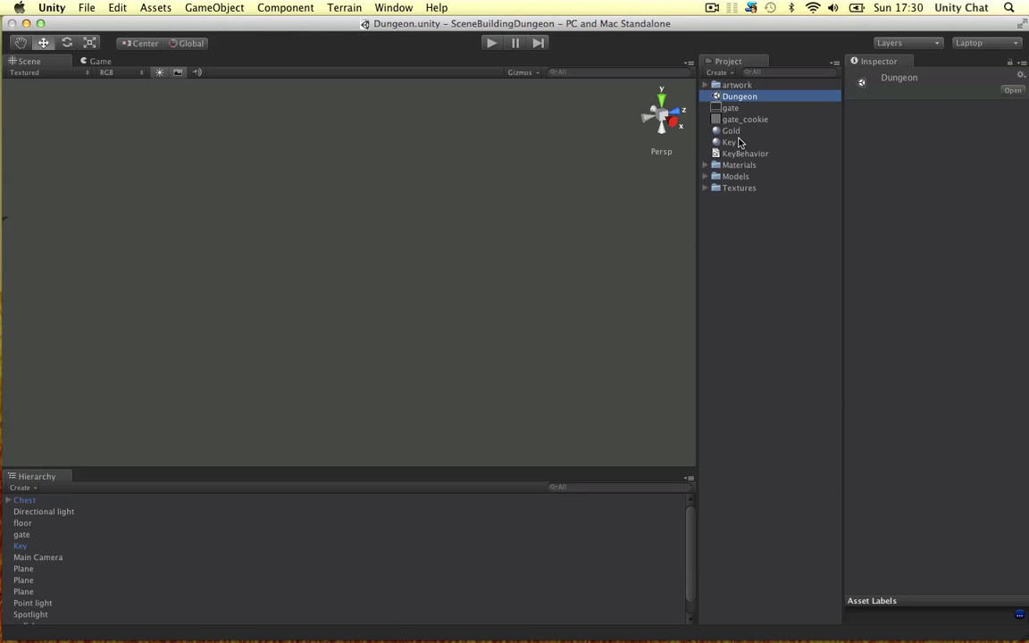
- Examine the dungeon scene around the Main Camera, including the blood trail plane on the floor and the splat plane on the wall
{"action": "double_click", "coordinate": [30, 558]}
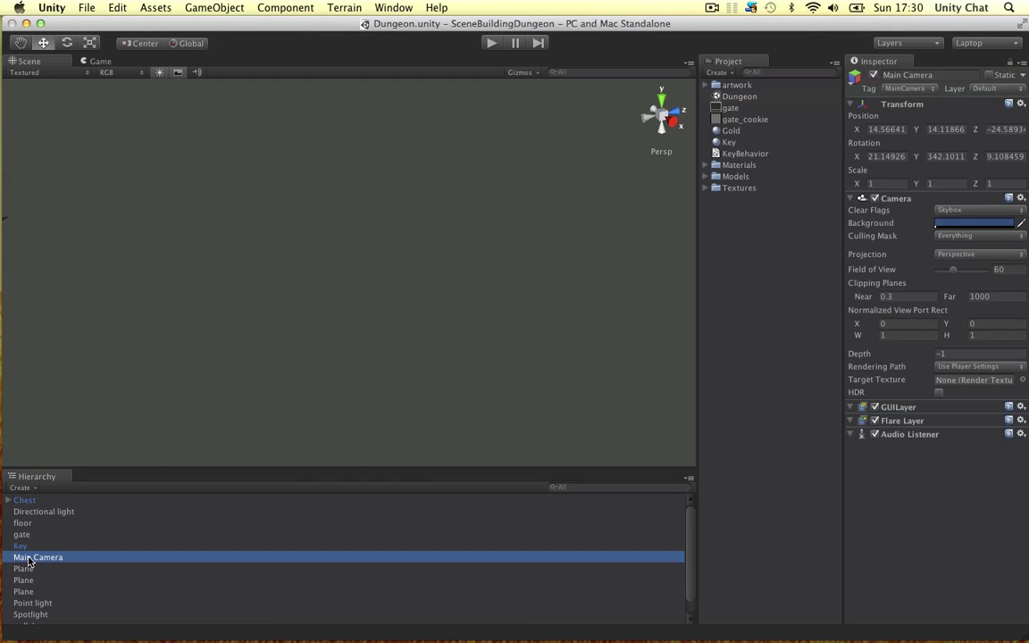
{"action": "right_click_drag", "start_coordinate": [388, 315], "coordinate": [357, 292]}
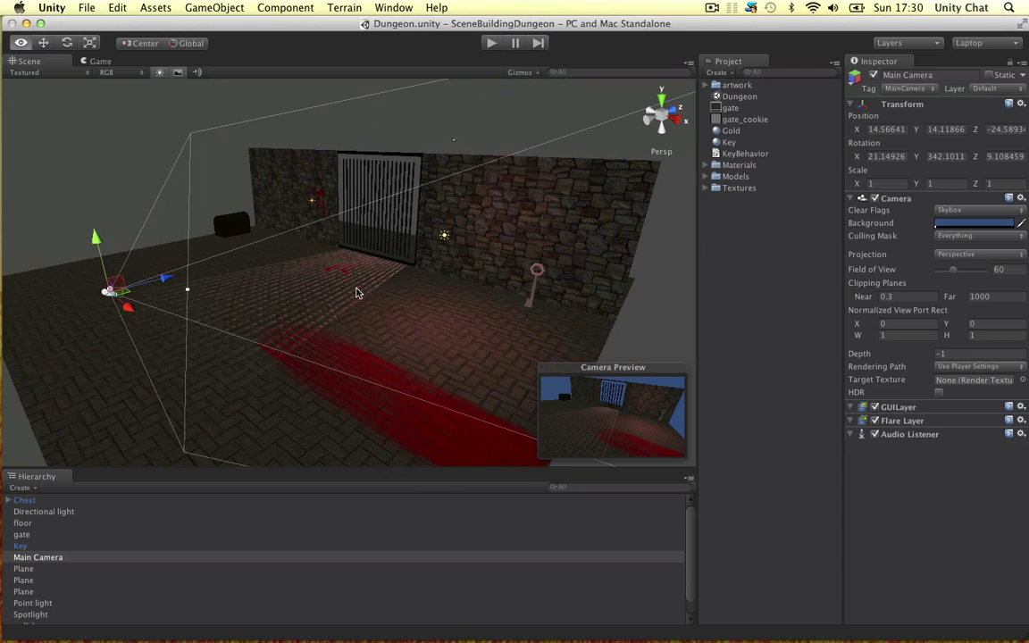
{"action": "left_click", "coordinate": [428, 292]}
{"action": "left_click", "coordinate": [380, 411]}
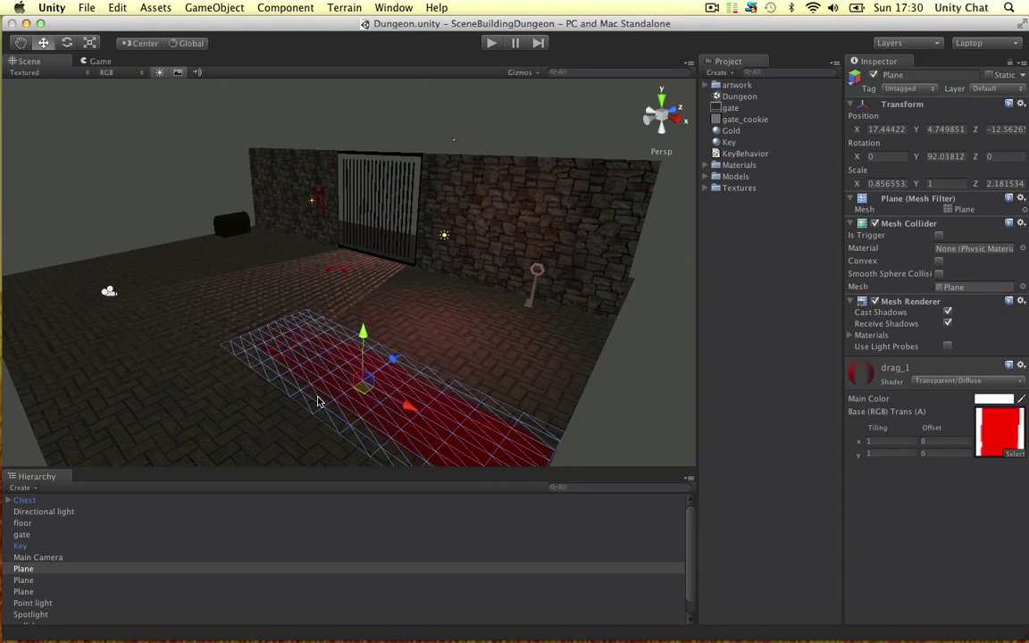
{"action": "left_click", "coordinate": [369, 144]}
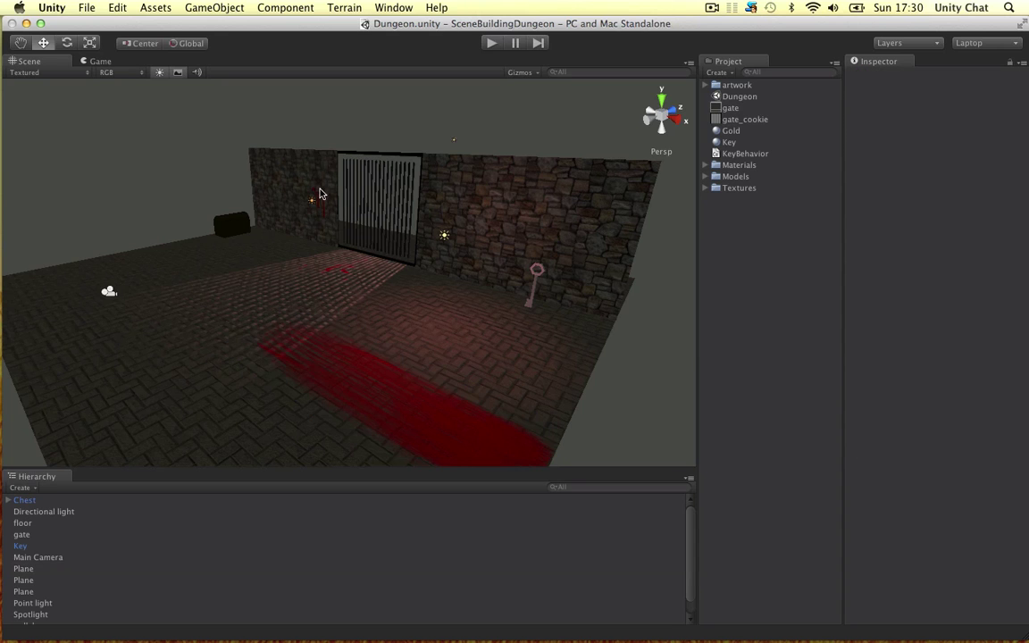
{"action": "left_click", "coordinate": [319, 193]}
{"action": "left_click_drag", "start_coordinate": [320, 193], "coordinate": [459, 193], "text": "alt"}
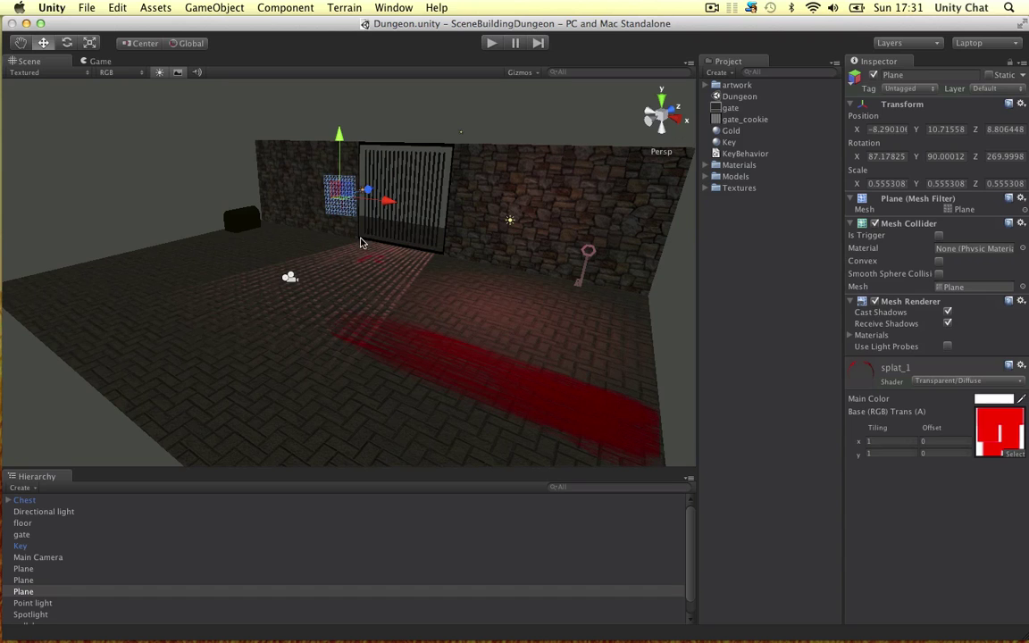
{"action": "left_click", "coordinate": [264, 199]}
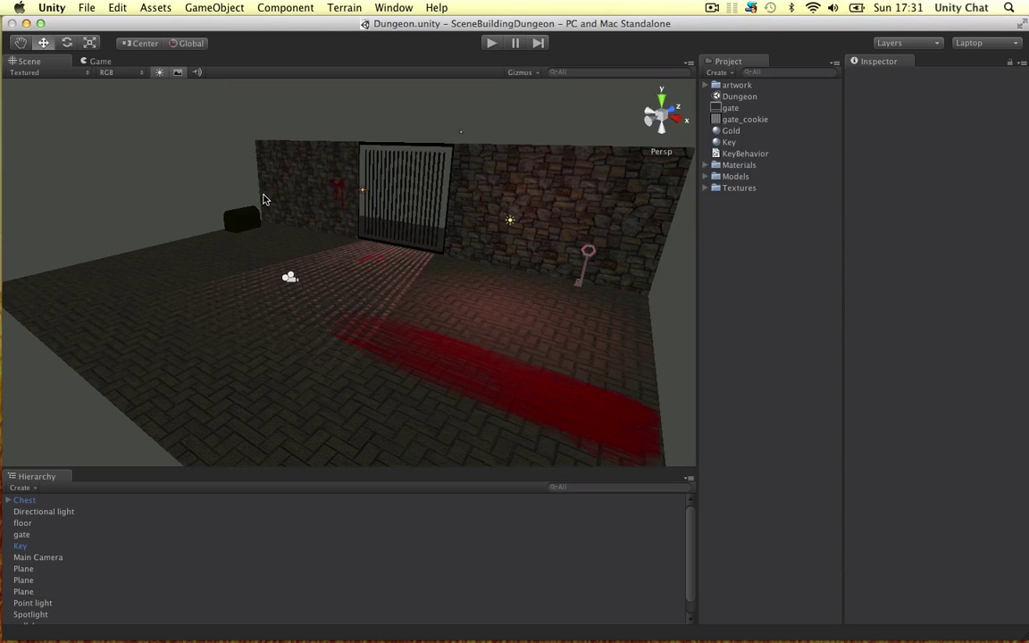
- Reopen the MountainSideYT project and load its MountainSide scene
{"action": "left_click", "coordinate": [87, 7]}
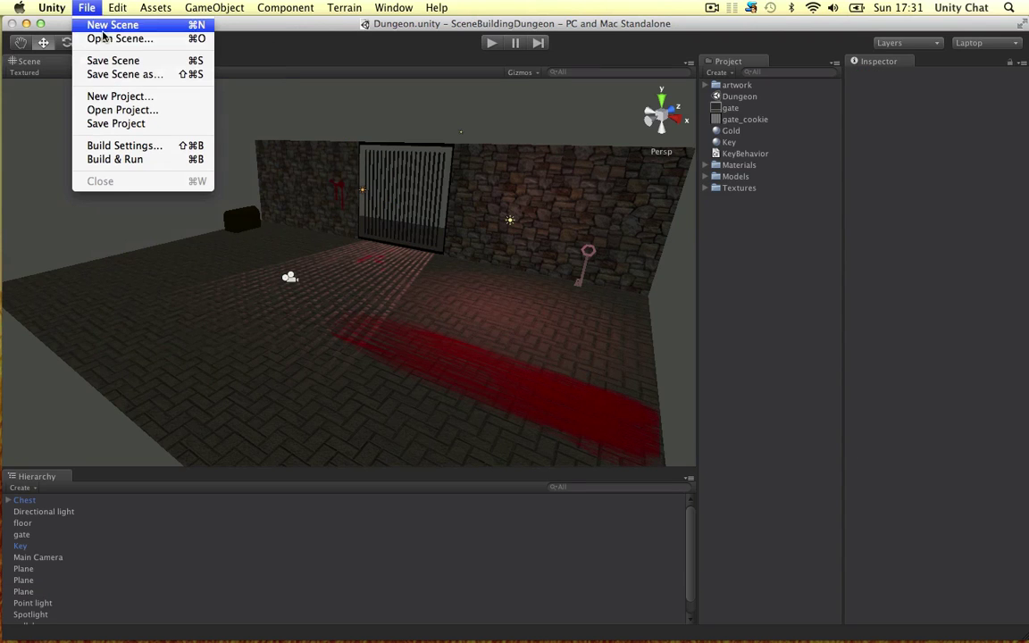
{"action": "left_click", "coordinate": [143, 110]}
{"action": "double_click", "coordinate": [254, 366]}
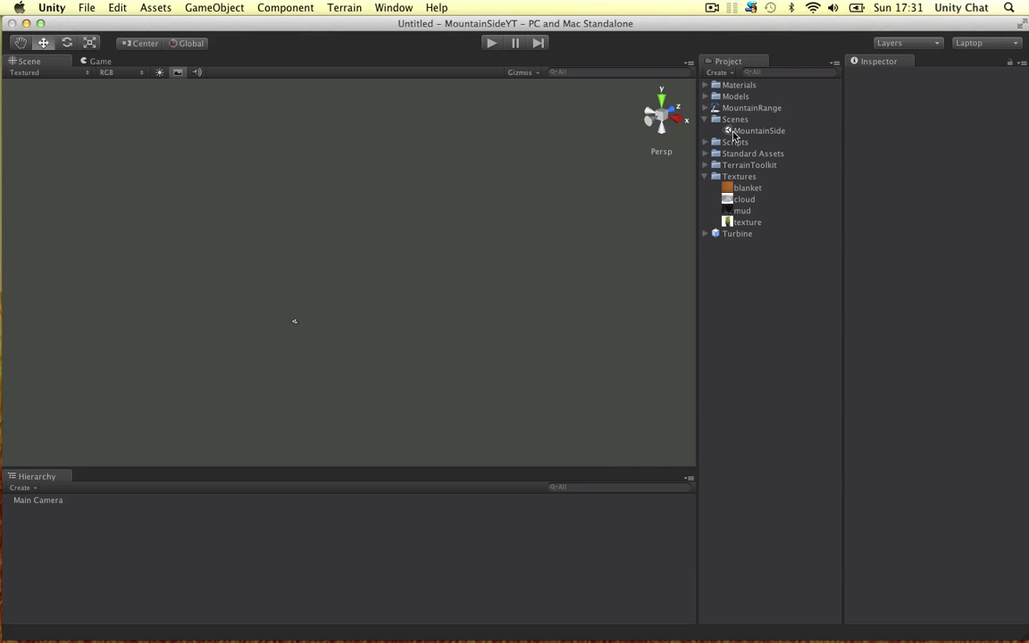
{"action": "double_click", "coordinate": [751, 131]}
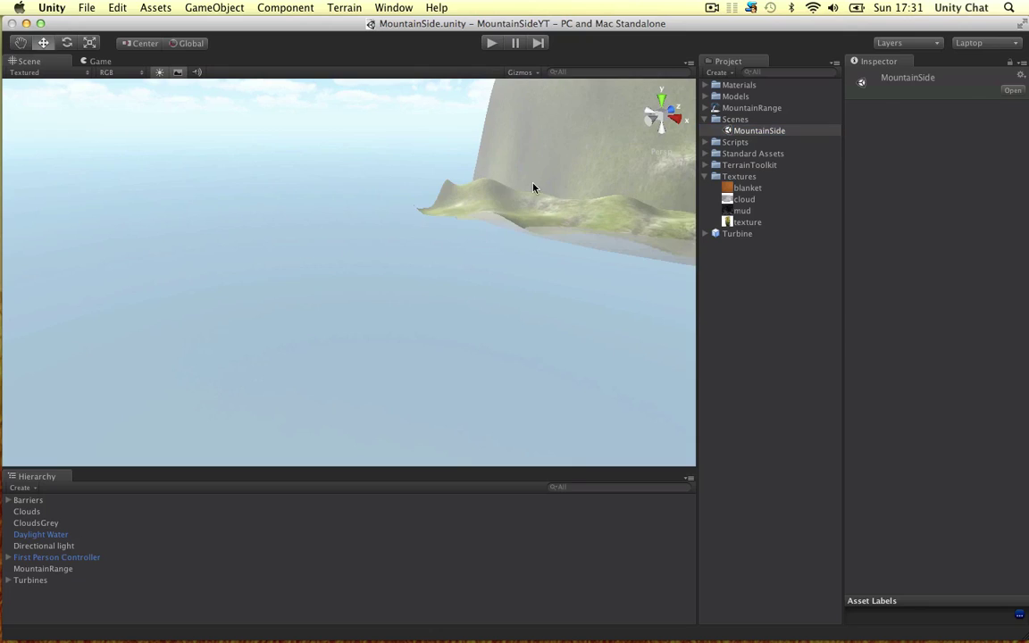
- Create a Cloth object over the grassy, rocky hillside beside the river in the mountain terrain
{"action": "left_click", "coordinate": [534, 188]}
{"action": "key", "text": "f"}
{"action": "left_click_drag", "start_coordinate": [579, 191], "coordinate": [364, 236], "text": "alt"}
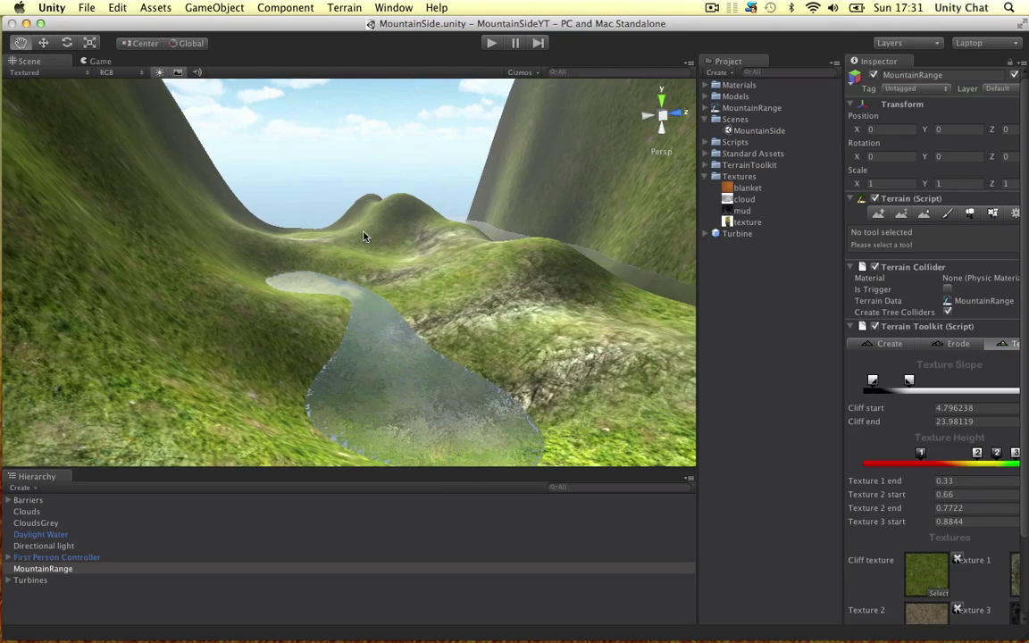
{"action": "right_click_drag", "start_coordinate": [364, 236], "coordinate": [508, 291]}
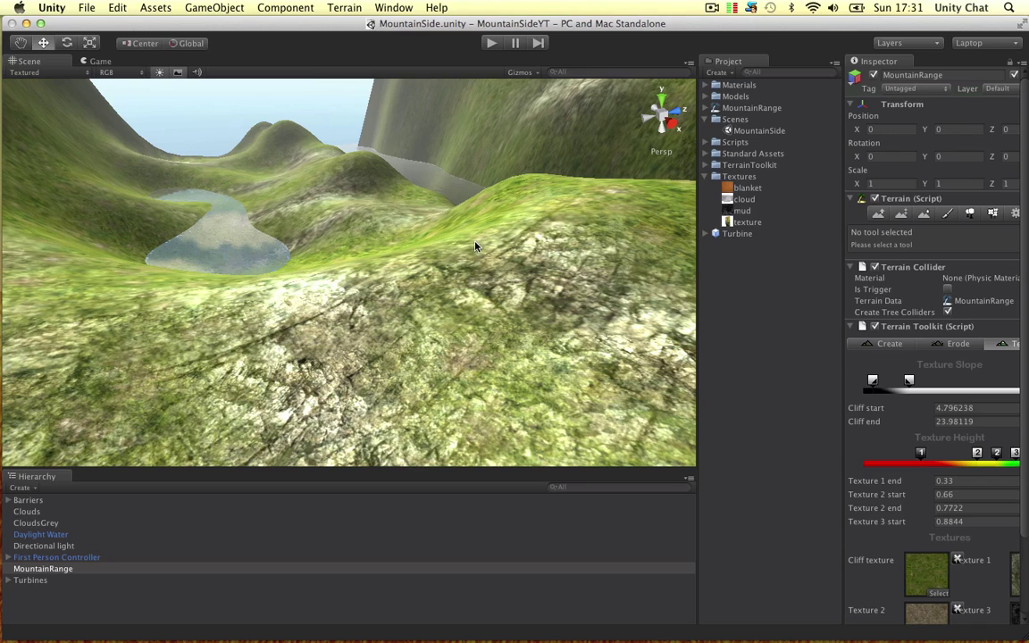
{"action": "right_click_drag", "start_coordinate": [511, 254], "coordinate": [426, 260]}
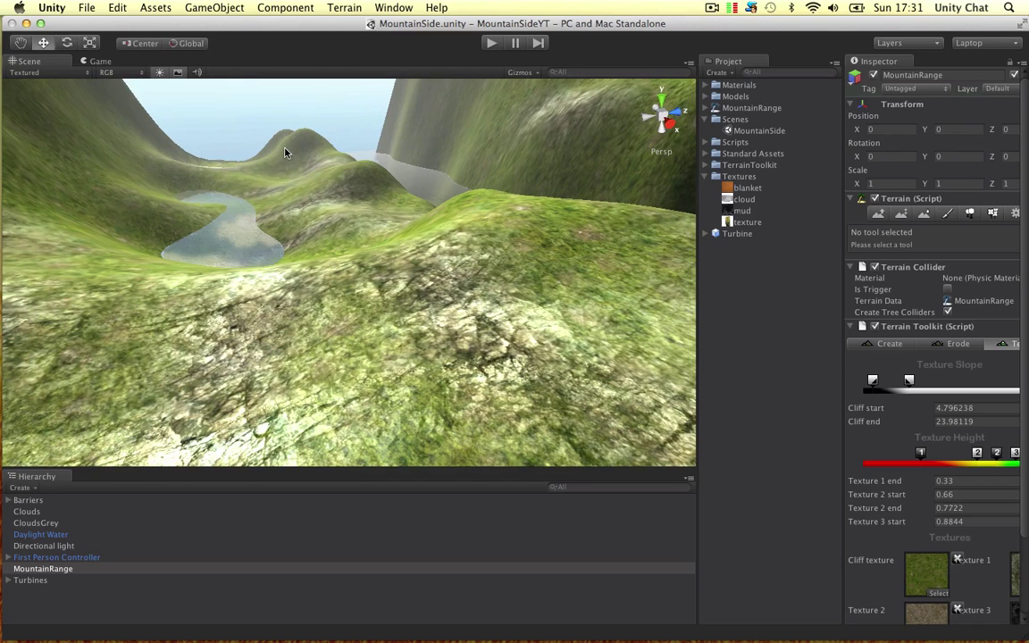
{"action": "left_click", "coordinate": [222, 6]}
{"action": "mouse_move", "coordinate": [266, 40]}
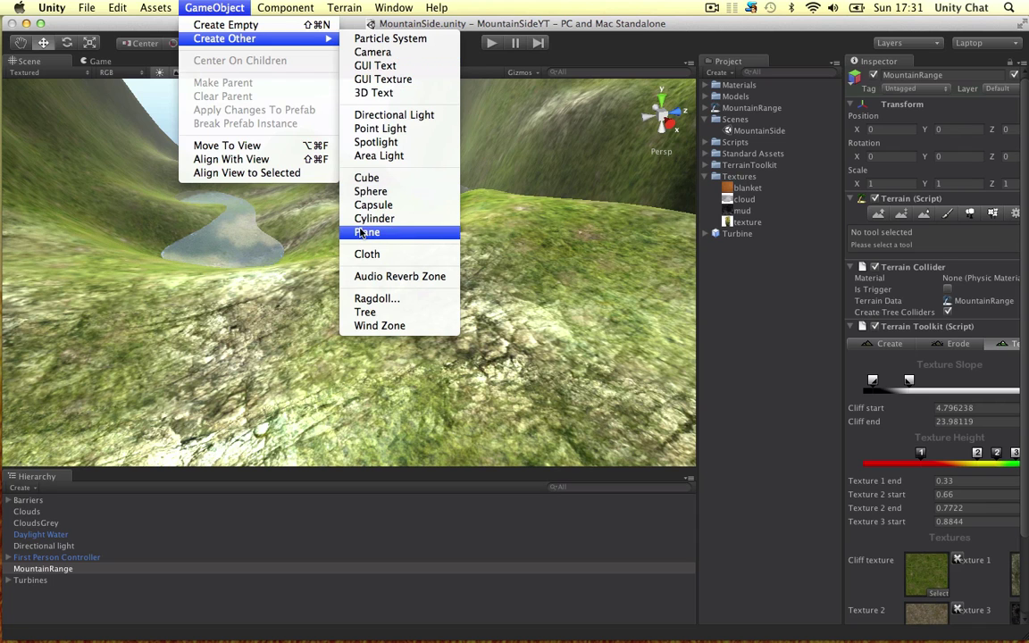
{"action": "left_click", "coordinate": [368, 254]}
- Move the cloth above the grassy hilltop, to a position of about X 76.4, Y 14.1, Z 71.8
{"action": "scroll", "coordinate": [409, 352], "scroll_direction": "down", "scroll_amount": 3}
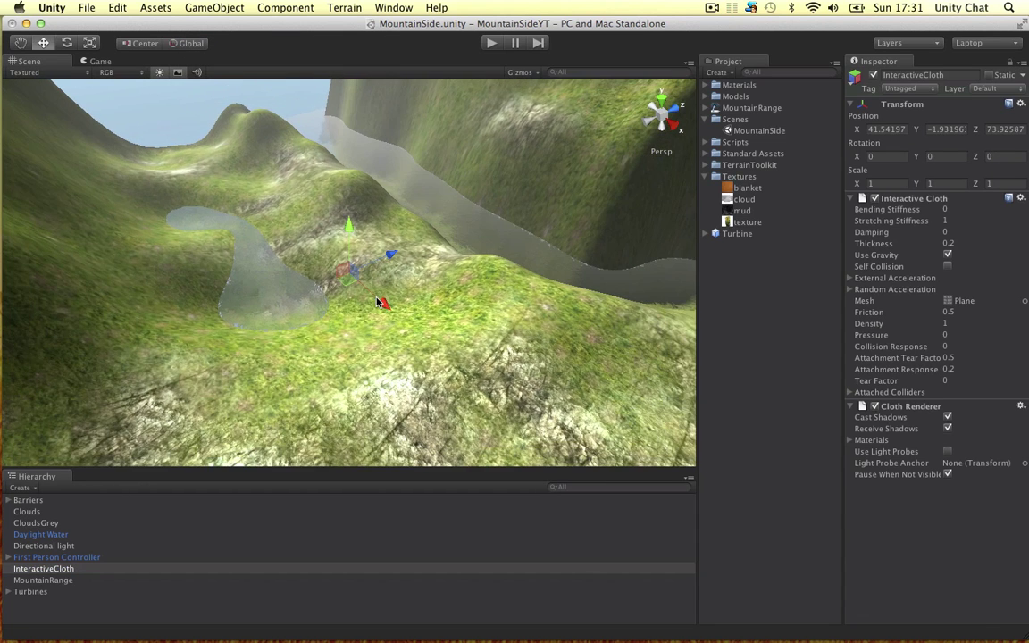
{"action": "left_click_drag", "start_coordinate": [384, 303], "coordinate": [554, 449]}
{"action": "left_click_drag", "start_coordinate": [526, 366], "coordinate": [539, 247]}
{"action": "left_click_drag", "start_coordinate": [596, 292], "coordinate": [402, 369], "text": "alt"}
{"action": "left_click_drag", "start_coordinate": [359, 350], "coordinate": [451, 129], "text": "alt"}
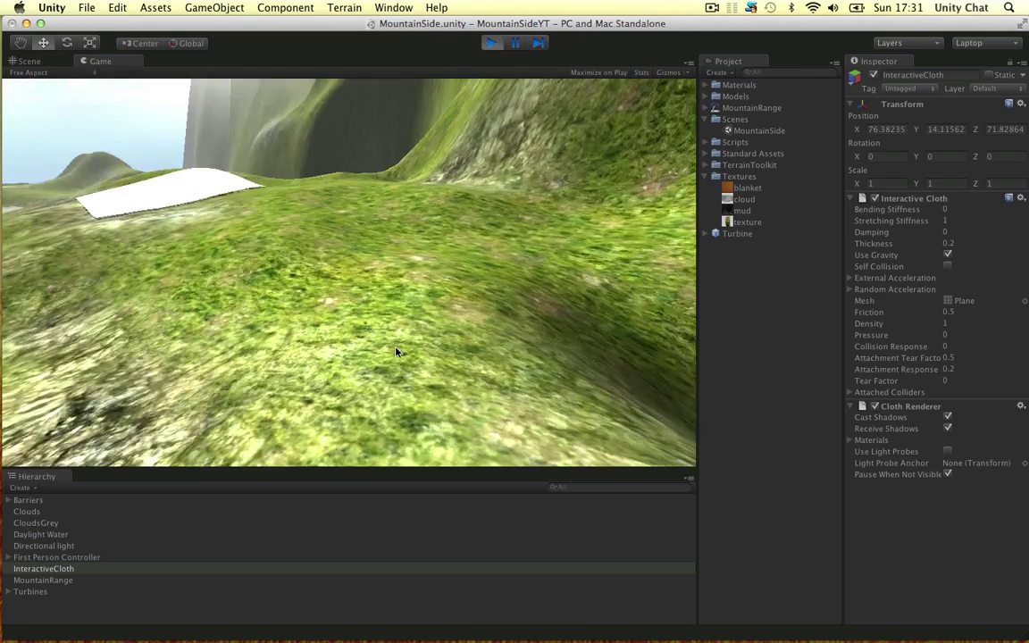
- Run the game and walk around the white cloth to check how it lies on the hill, ending with the game stopped
{"action": "key", "text": "w"}
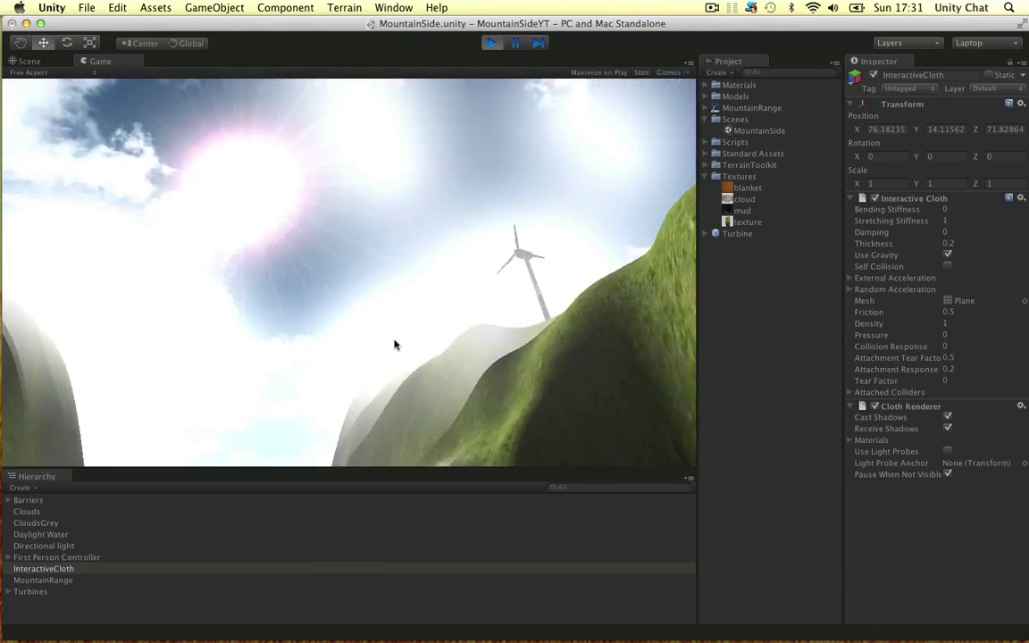
{"action": "key", "text": "w"}
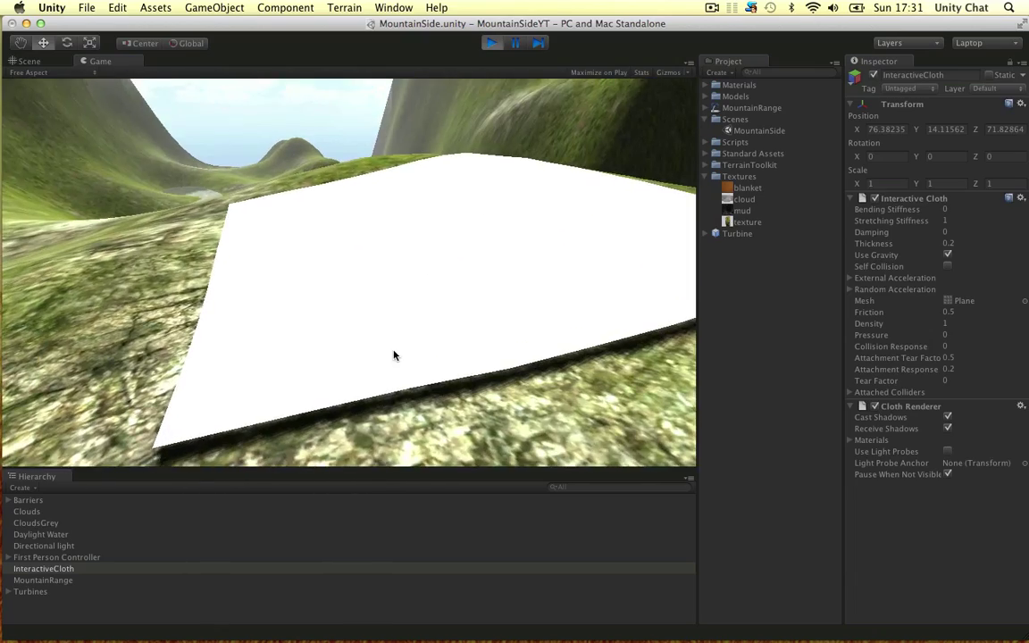
{"action": "key", "text": "s"}
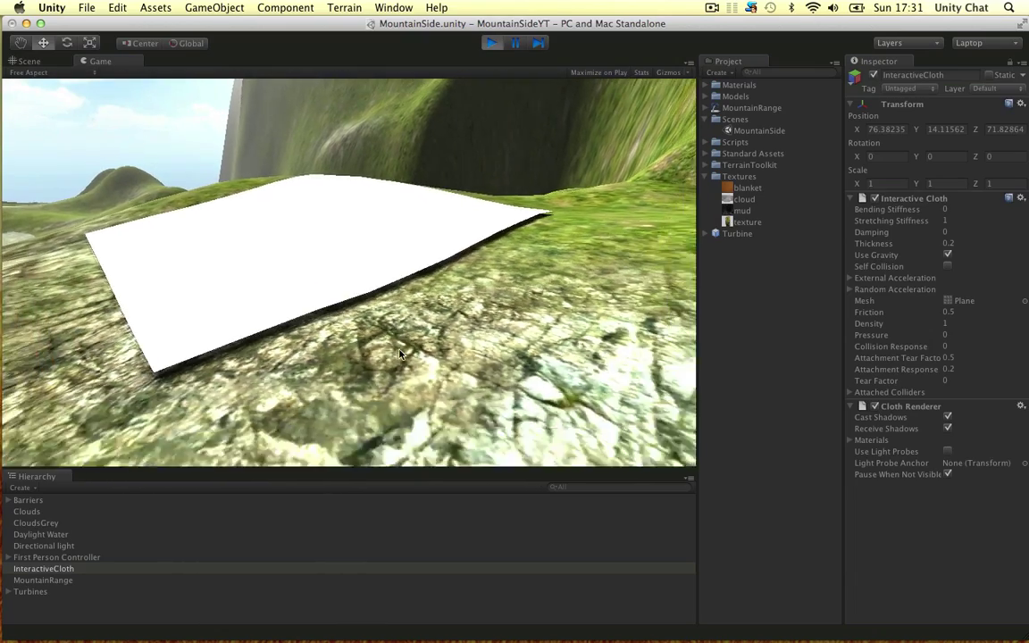
{"action": "key", "text": "a"}
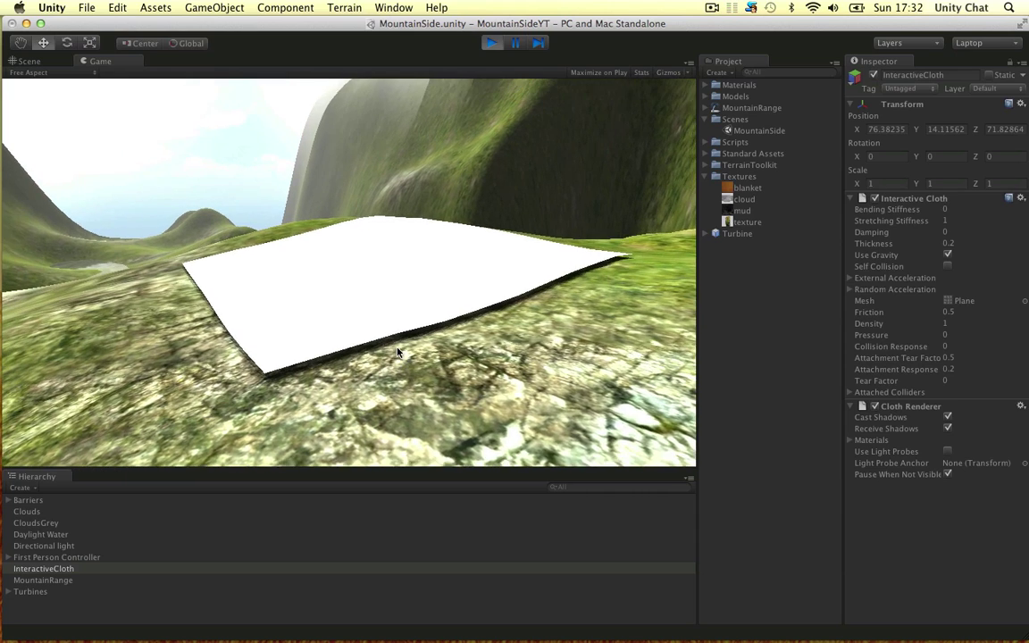
{"action": "key", "text": "a"}
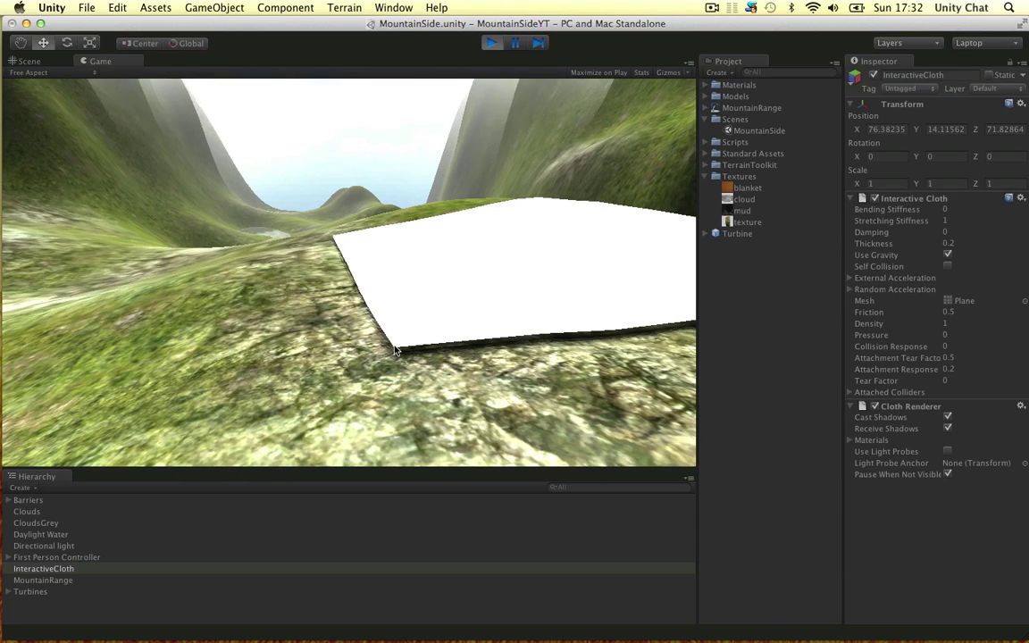
{"action": "mouse_move", "coordinate": [445, 130]}
{"action": "key", "text": "super+p"}
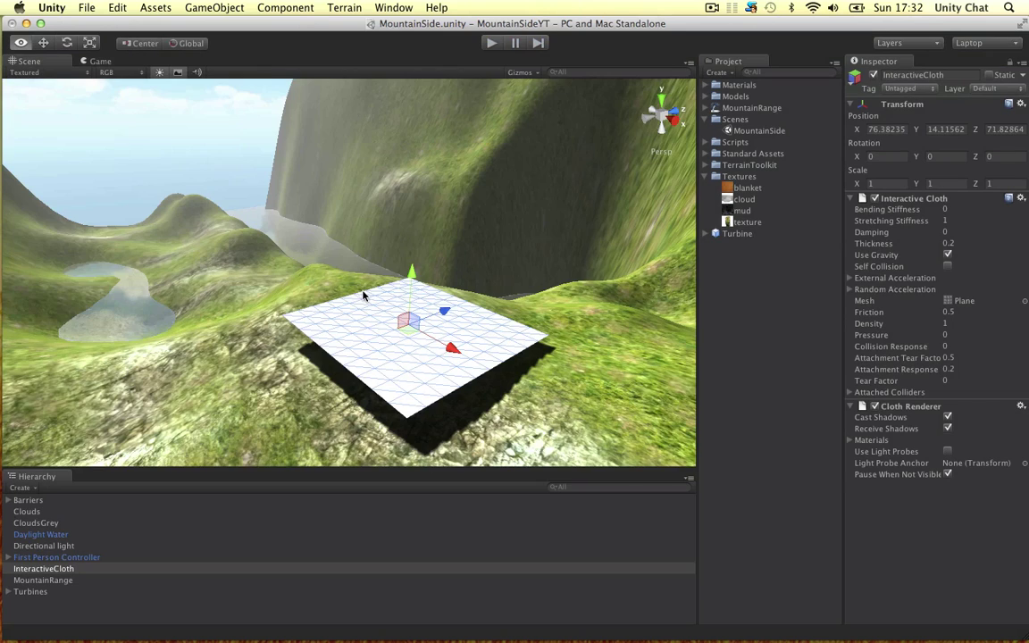
- Apply the blanket texture from the Textures folder to the cloth in the scene
{"action": "key", "text": "w"}
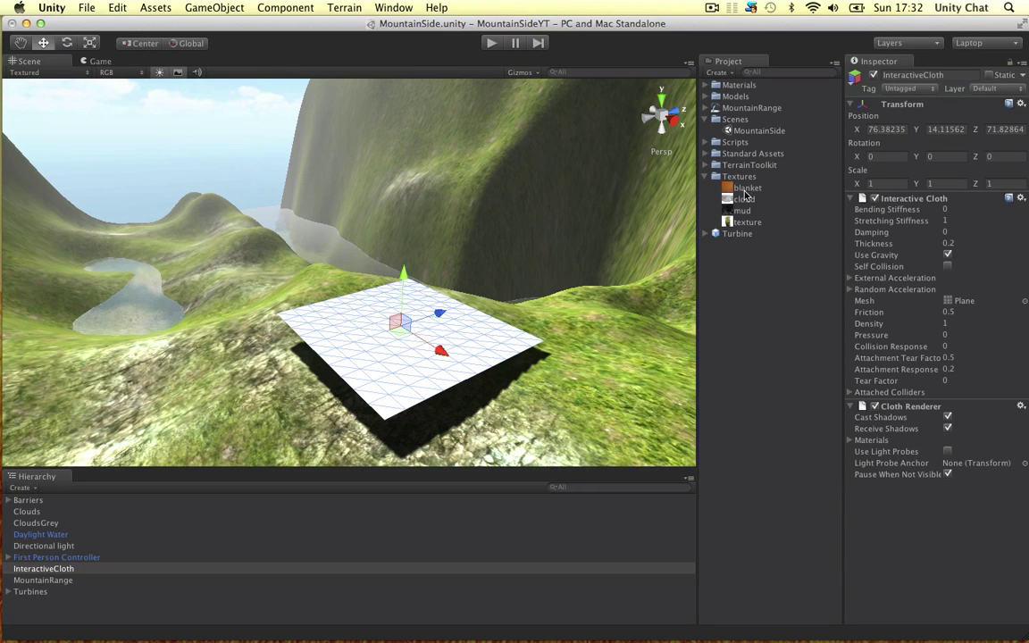
{"action": "left_click", "coordinate": [750, 189]}
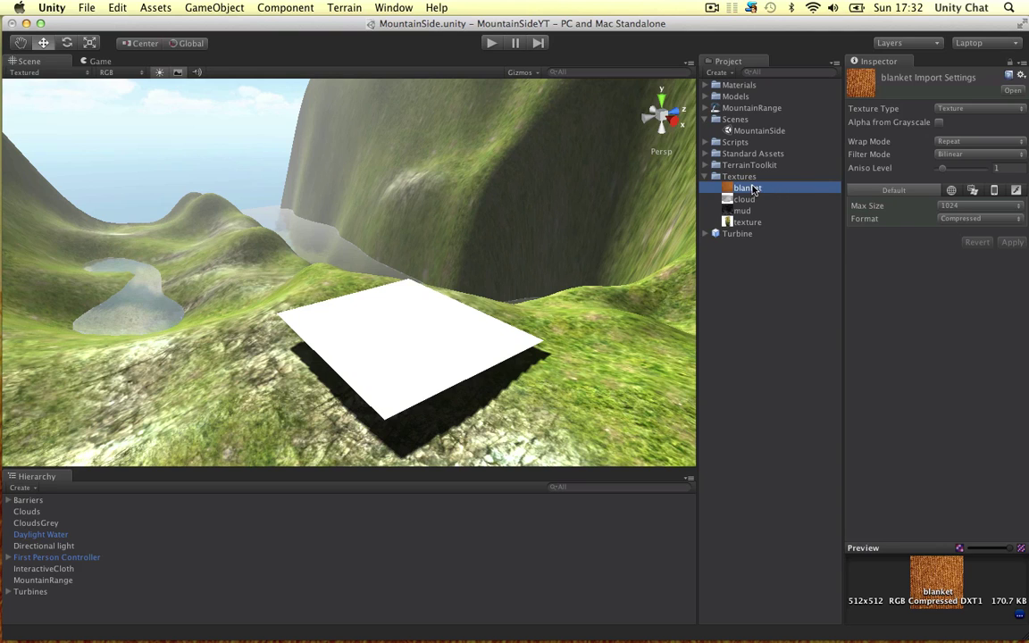
{"action": "left_click_drag", "start_coordinate": [753, 189], "coordinate": [431, 349]}
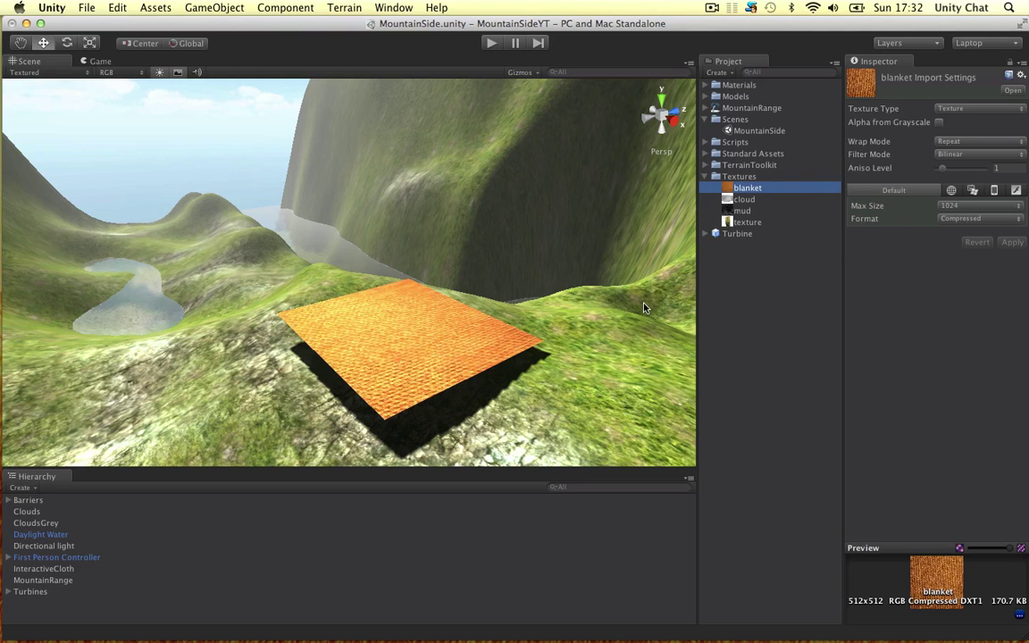
- Set the Interactive Cloth's Thickness to 0.01 and run the game to check how the blanket lies on the terrain
{"action": "left_click", "coordinate": [475, 307]}
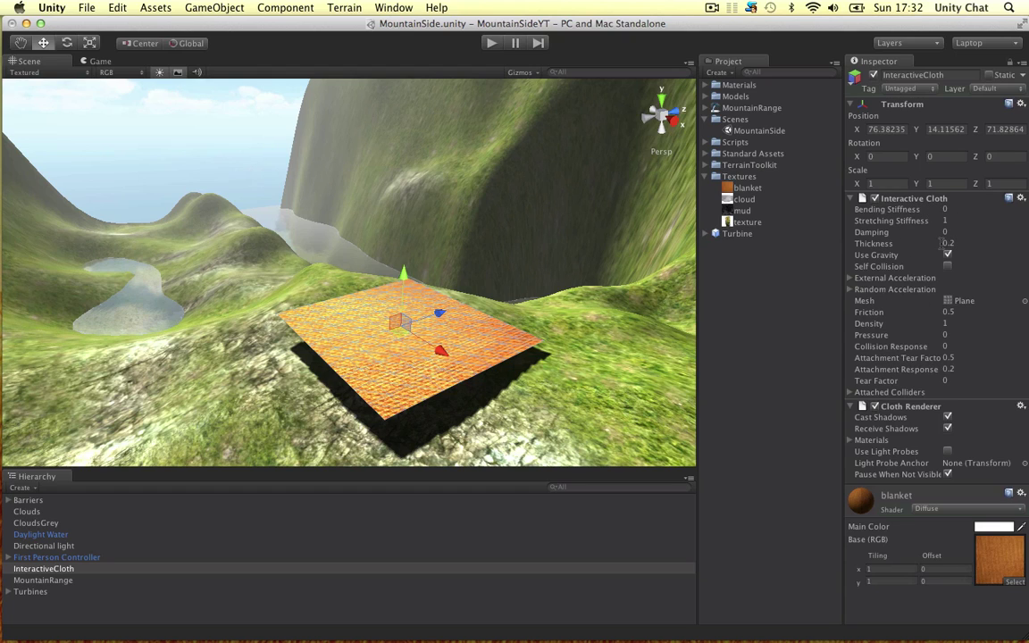
{"action": "left_click", "coordinate": [950, 244]}
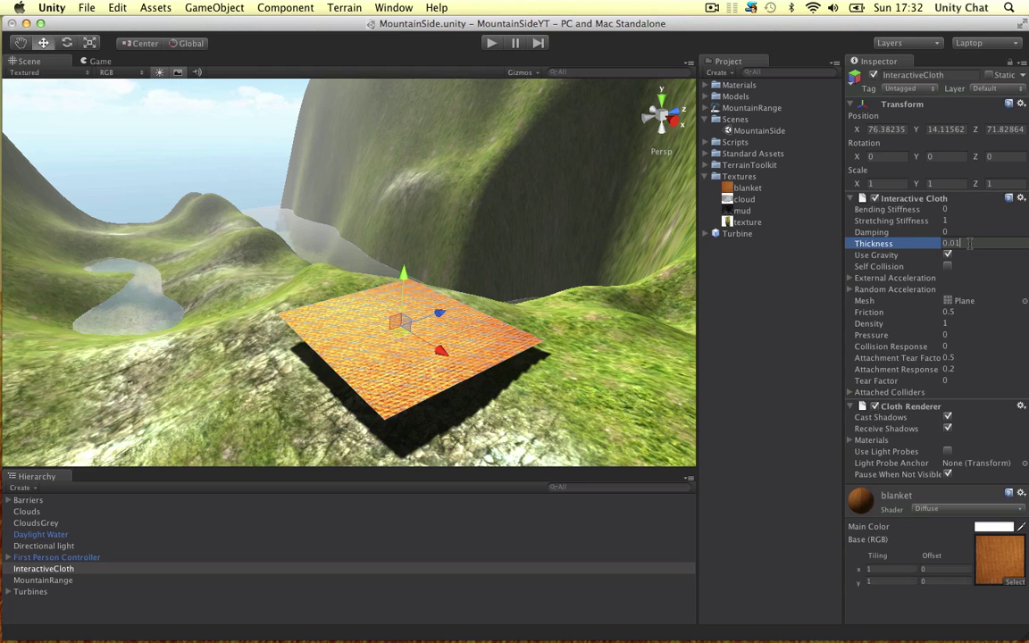
{"action": "key", "text": "Return"}
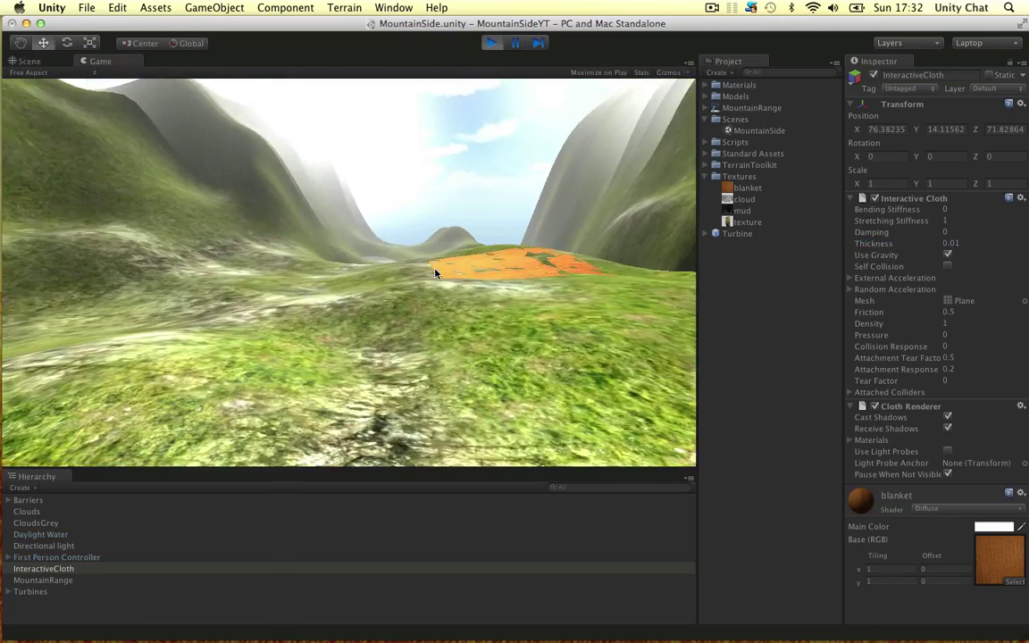
{"action": "key", "text": "w"}
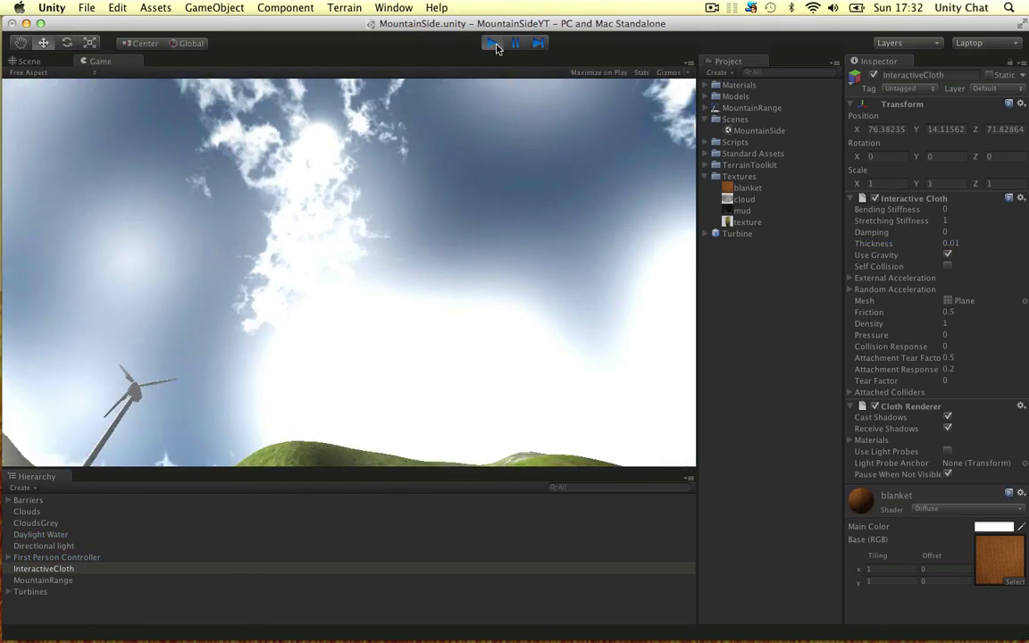
- Stop the game, set the Interactive Cloth's Thickness to 0.15, and run the game again briefly to check the blanket on the terrain
{"action": "left_click", "coordinate": [495, 44]}
{"action": "key", "text": "super+p"}
{"action": "left_click", "coordinate": [976, 244]}
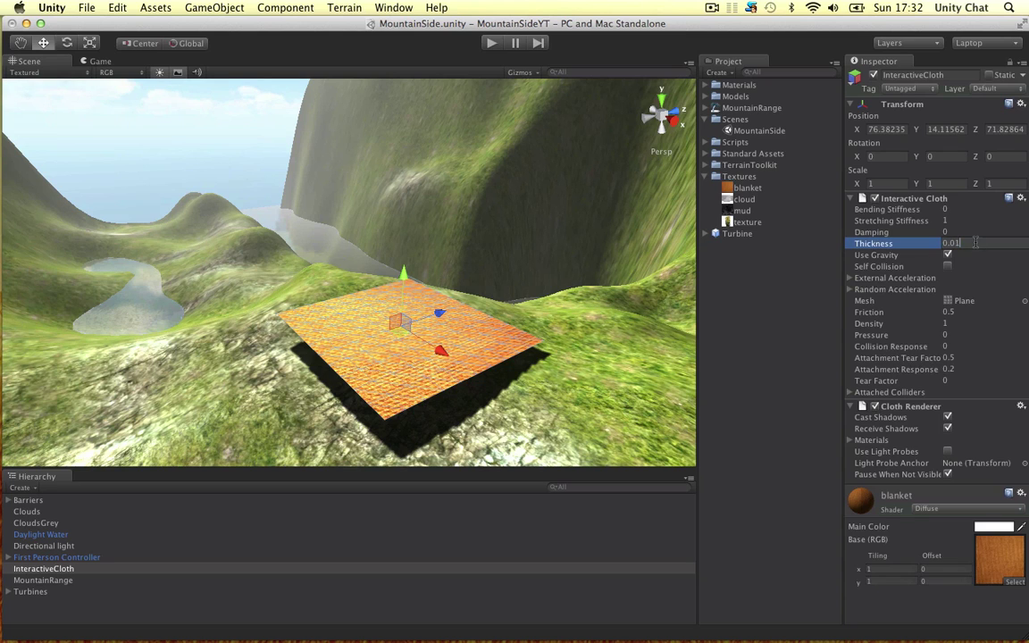
{"action": "key", "text": "Return"}
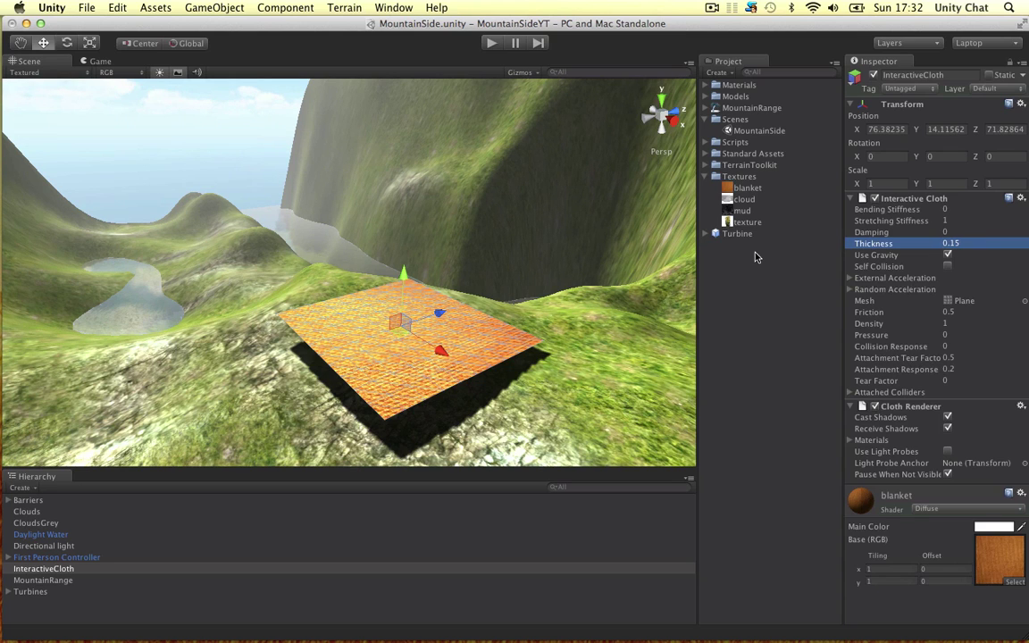
{"action": "left_click", "coordinate": [491, 42]}
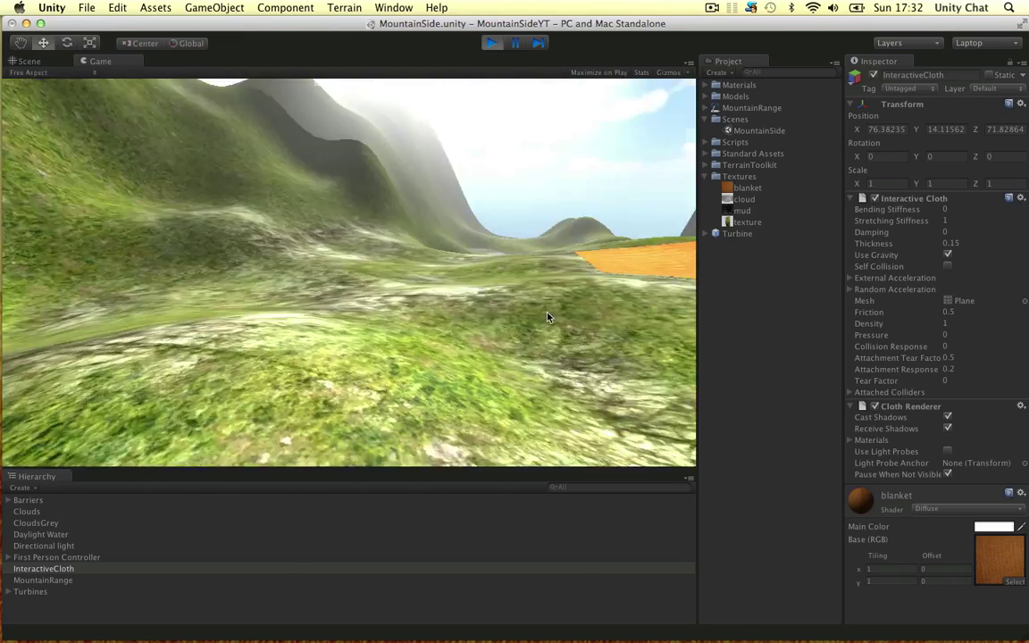
{"action": "key", "text": "w"}
{"action": "key", "text": "w"}
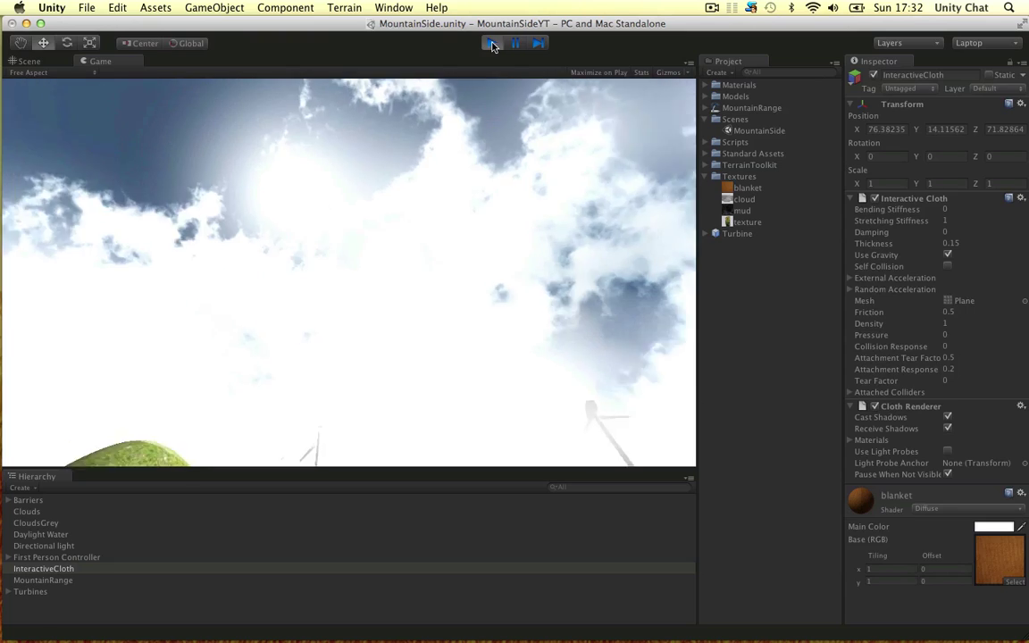
{"action": "left_click", "coordinate": [490, 42]}
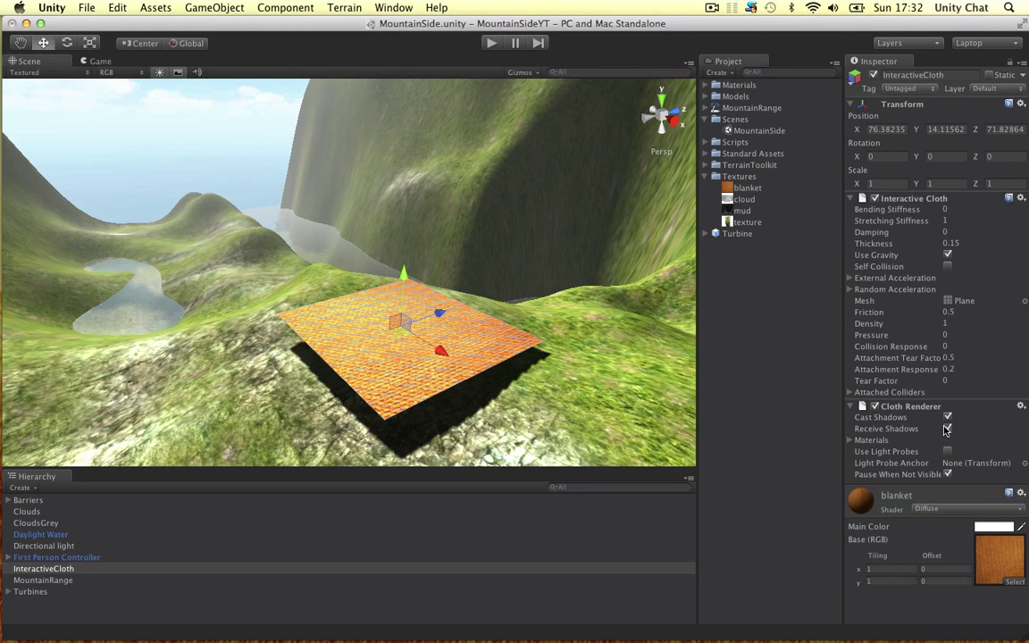
- Turn off Cast Shadows for the cloth and run the game, walking across the blanket to check it, ending with the game stopped
{"action": "left_click", "coordinate": [947, 417]}
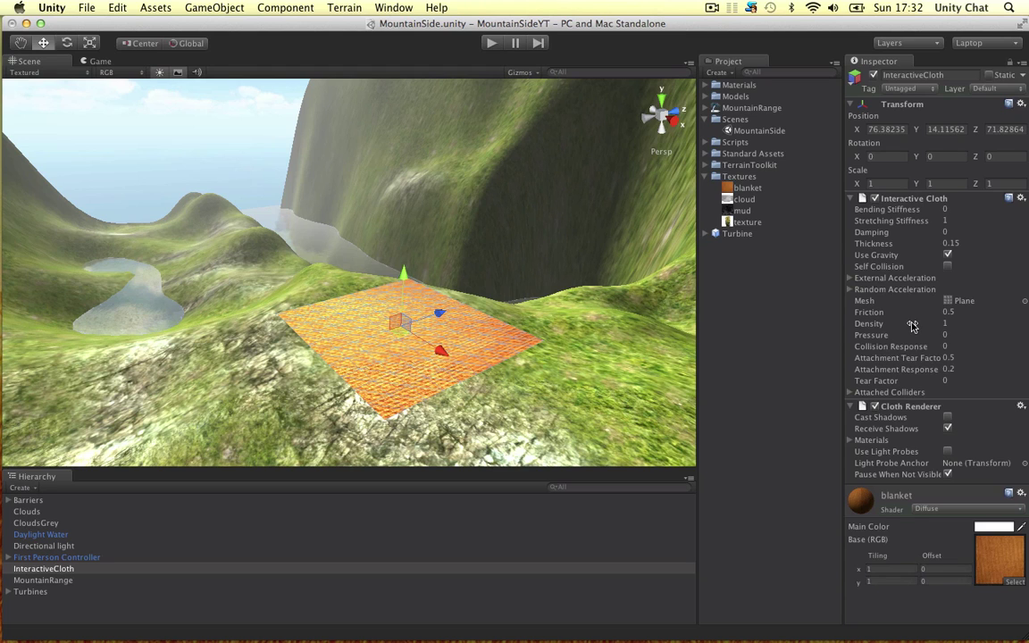
{"action": "left_click", "coordinate": [492, 43]}
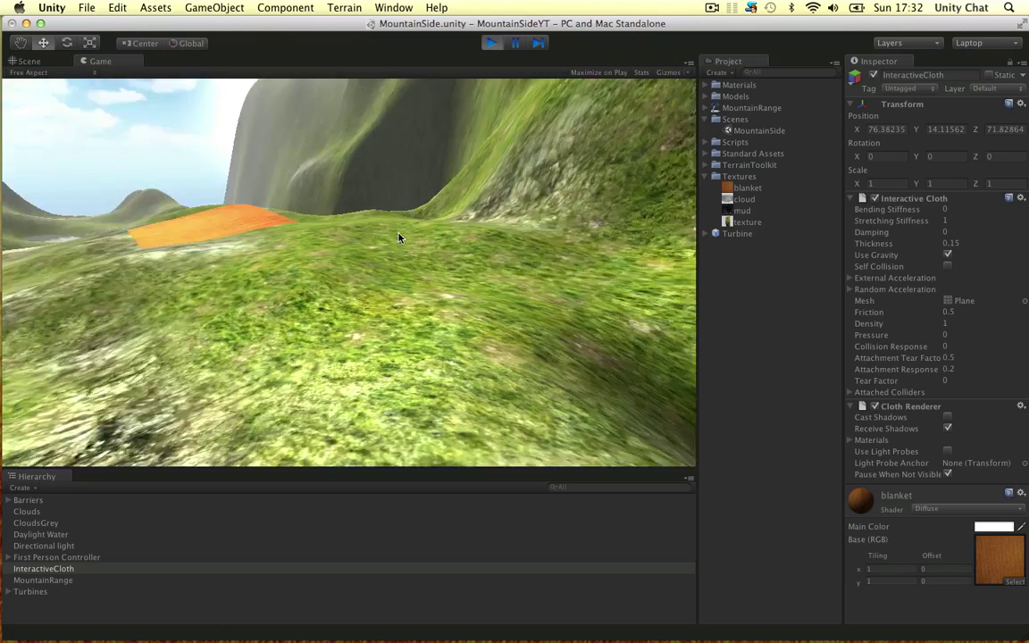
{"action": "key", "text": "w"}
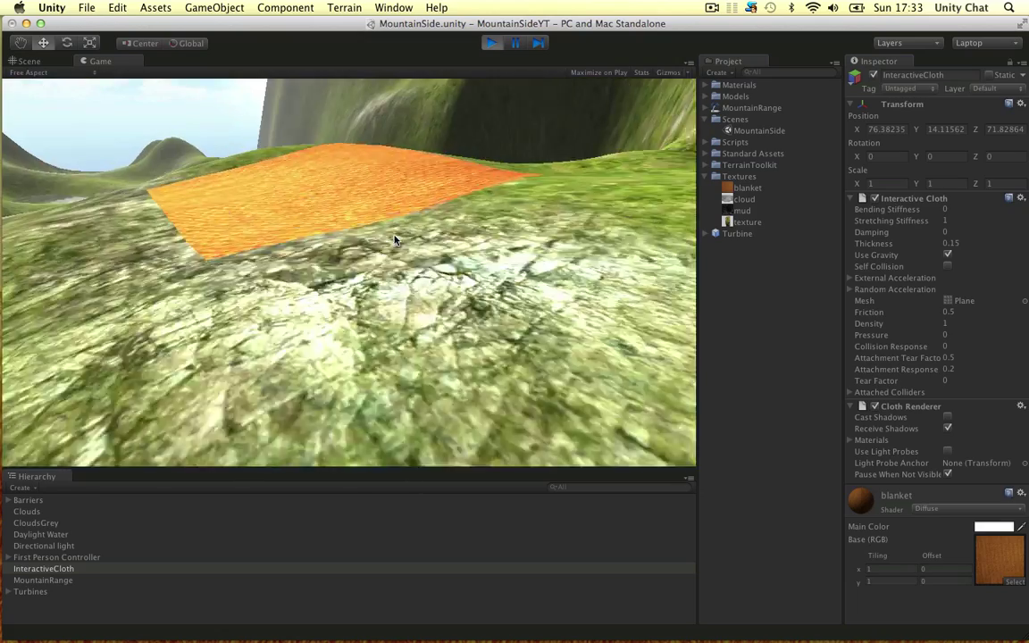
{"action": "key", "text": "w"}
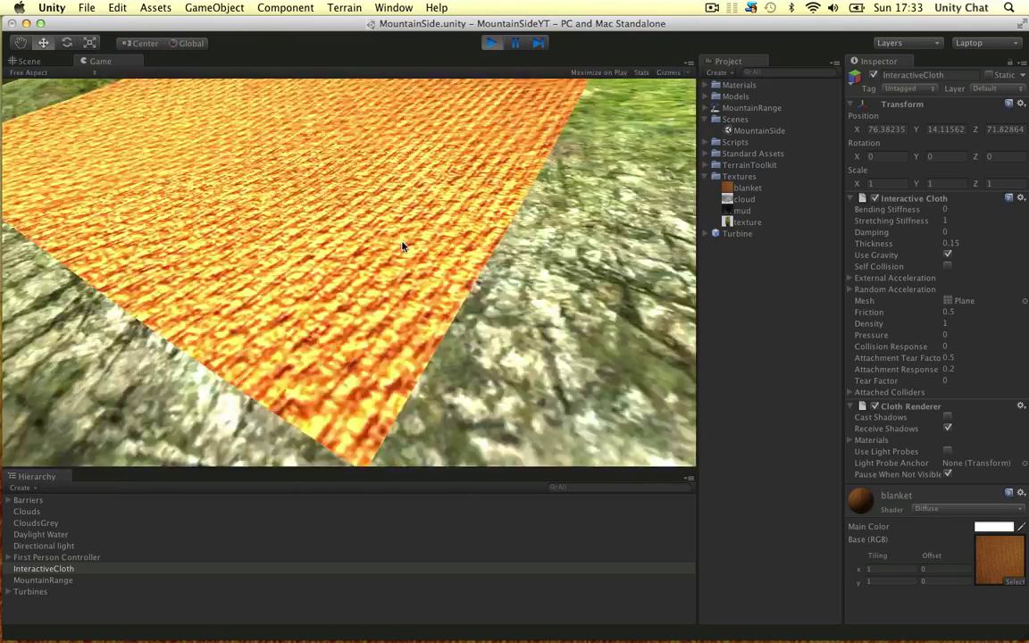
{"action": "key", "text": "w"}
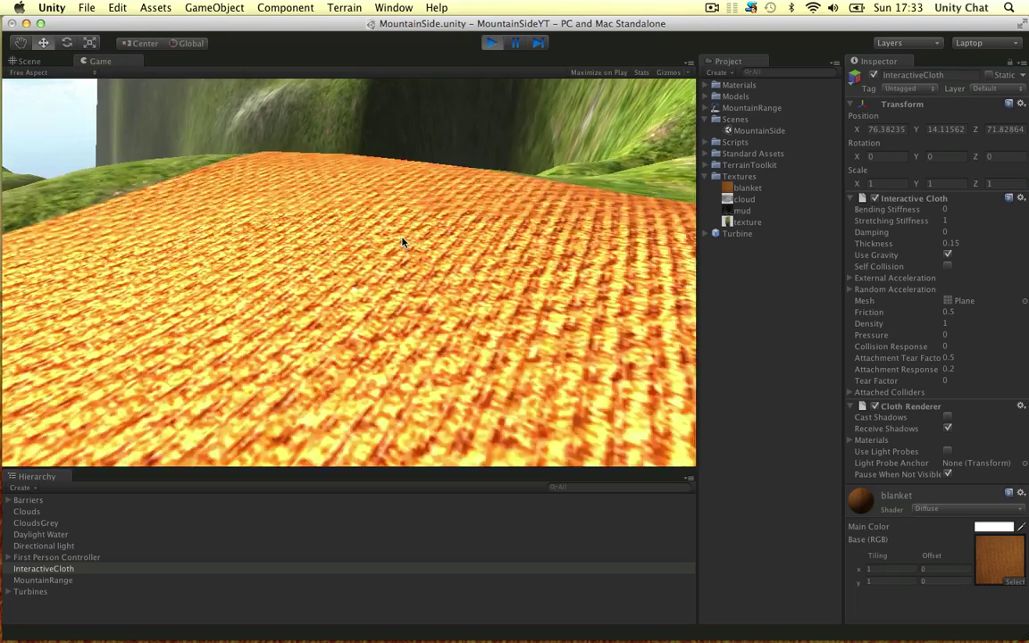
{"action": "key", "text": "s"}
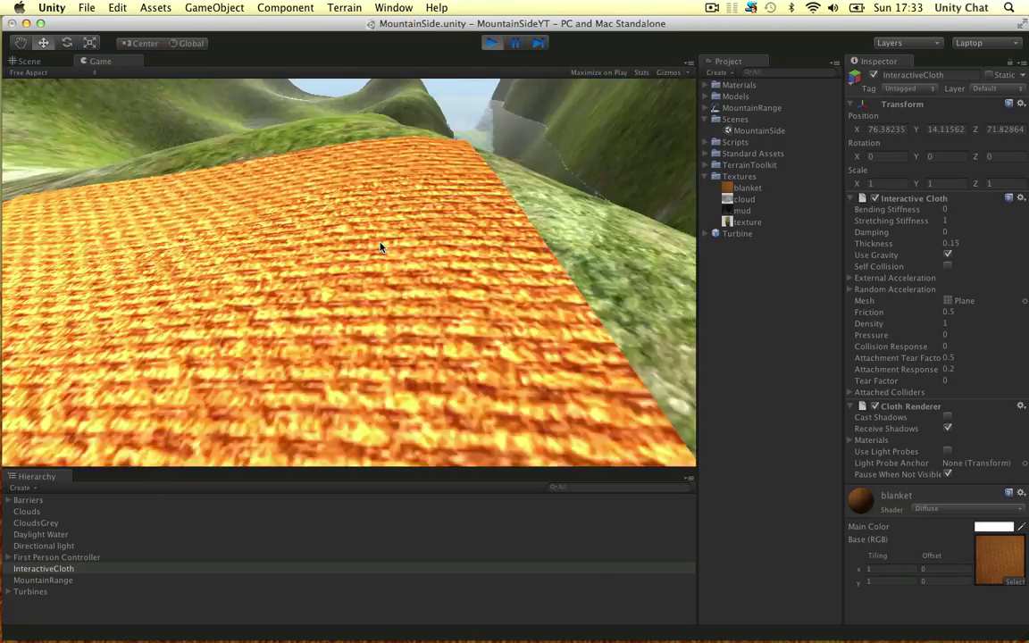
{"action": "key", "text": "d"}
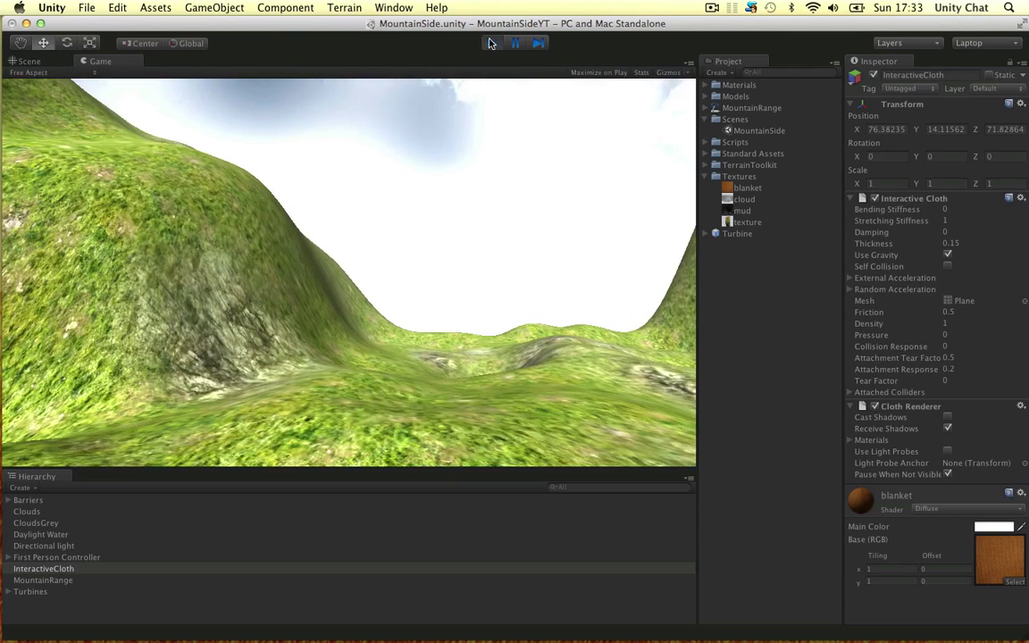
{"action": "left_click", "coordinate": [490, 43]}
{"action": "left_click_drag", "start_coordinate": [295, 284], "coordinate": [333, 284], "text": "alt"}
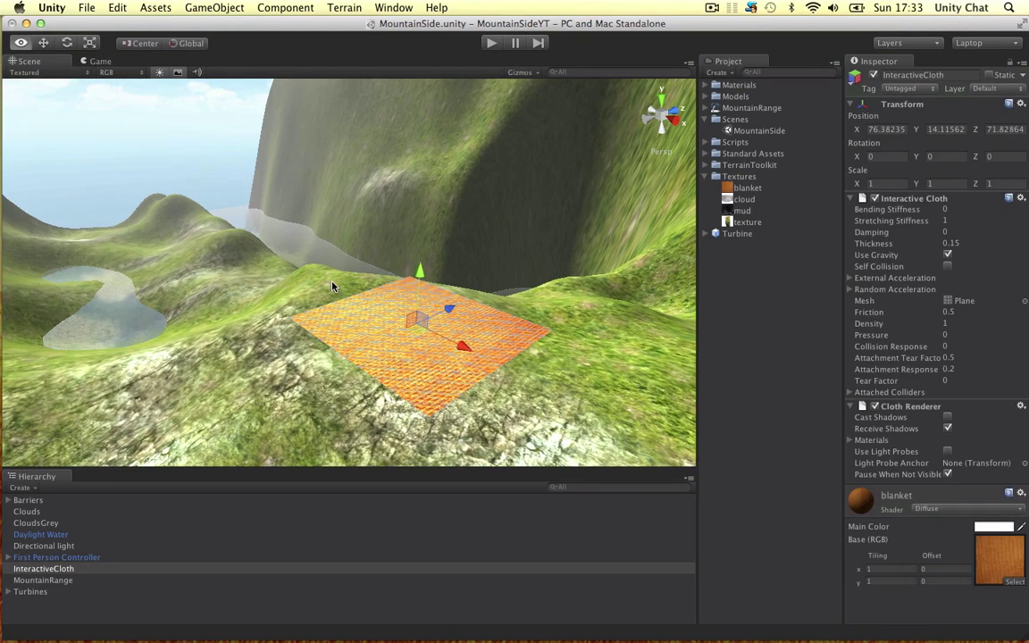
{"action": "left_click", "coordinate": [422, 294]}
{"action": "left_click", "coordinate": [427, 310]}
{"action": "key", "text": "alt"}
{"action": "left_click_drag", "start_coordinate": [520, 348], "coordinate": [575, 363], "text": "alt"}
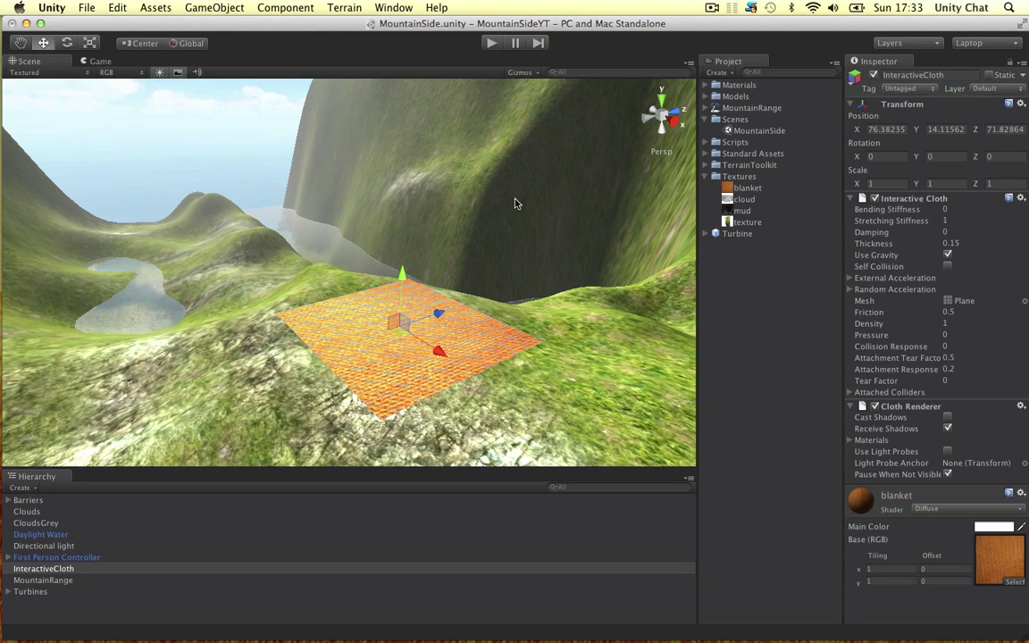
{"action": "left_click", "coordinate": [393, 7]}
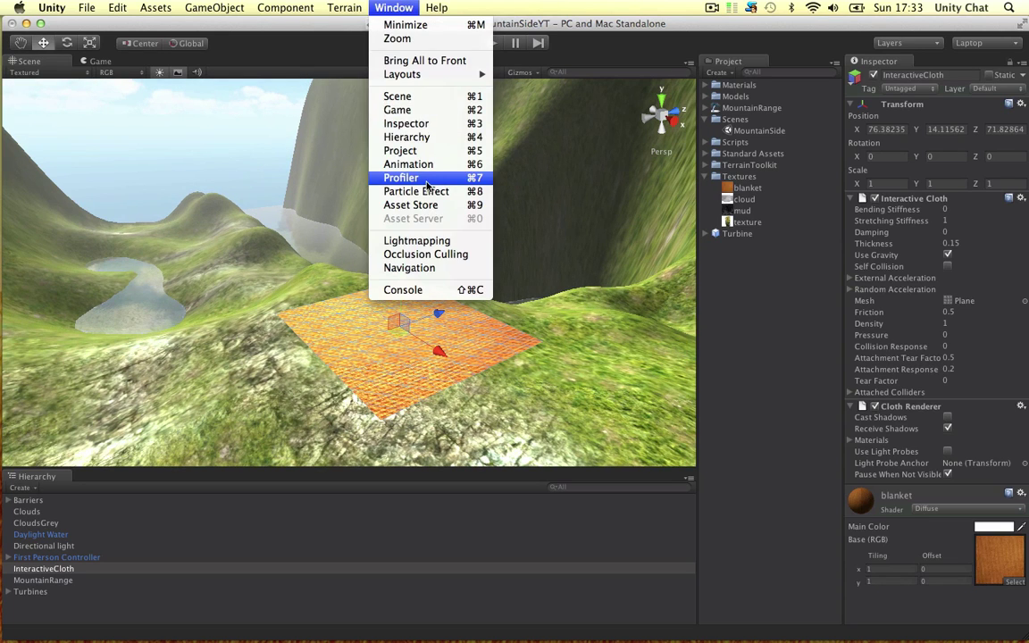
{"action": "left_click", "coordinate": [393, 169]}
{"action": "left_click", "coordinate": [443, 40]}
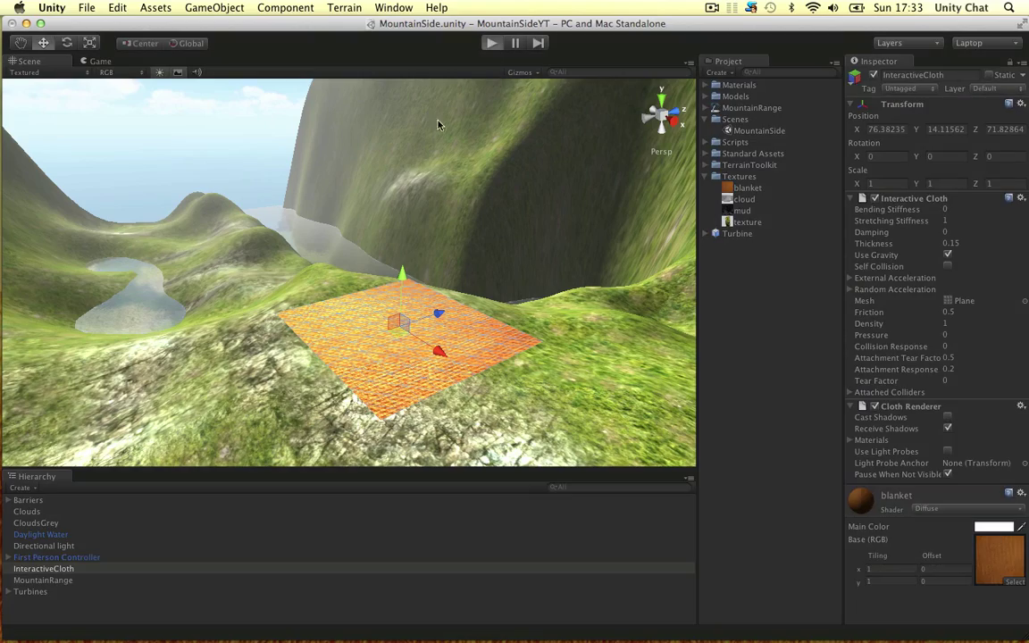
- Run the game once more to view the scene with the shadowless blanket, ending with the game stopped
{"action": "key", "text": "super+p"}
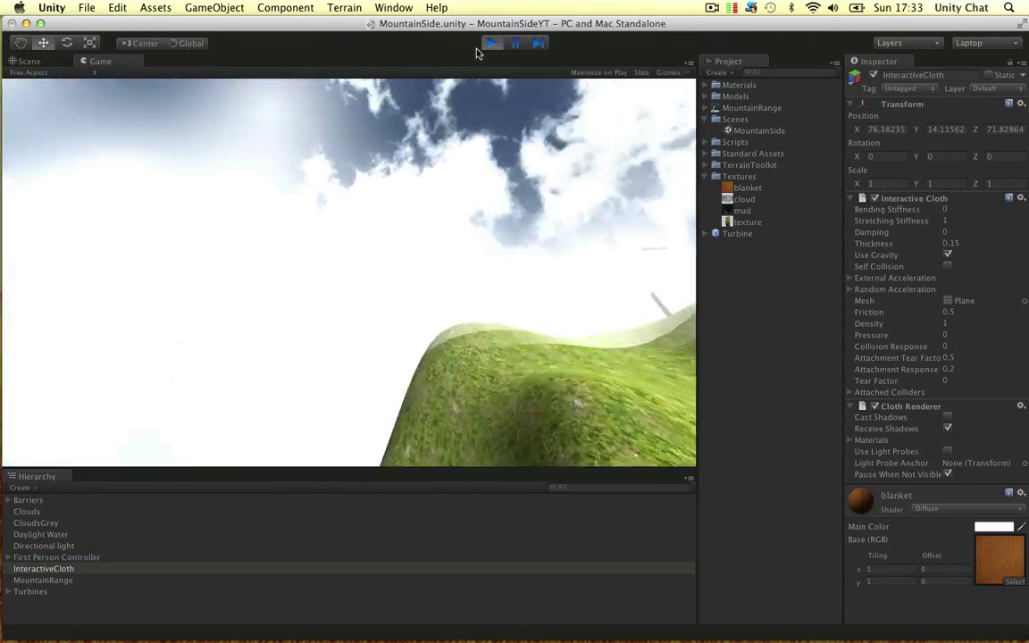
{"action": "key", "text": "ctrl+Up"}
{"action": "left_click", "coordinate": [454, 148]}
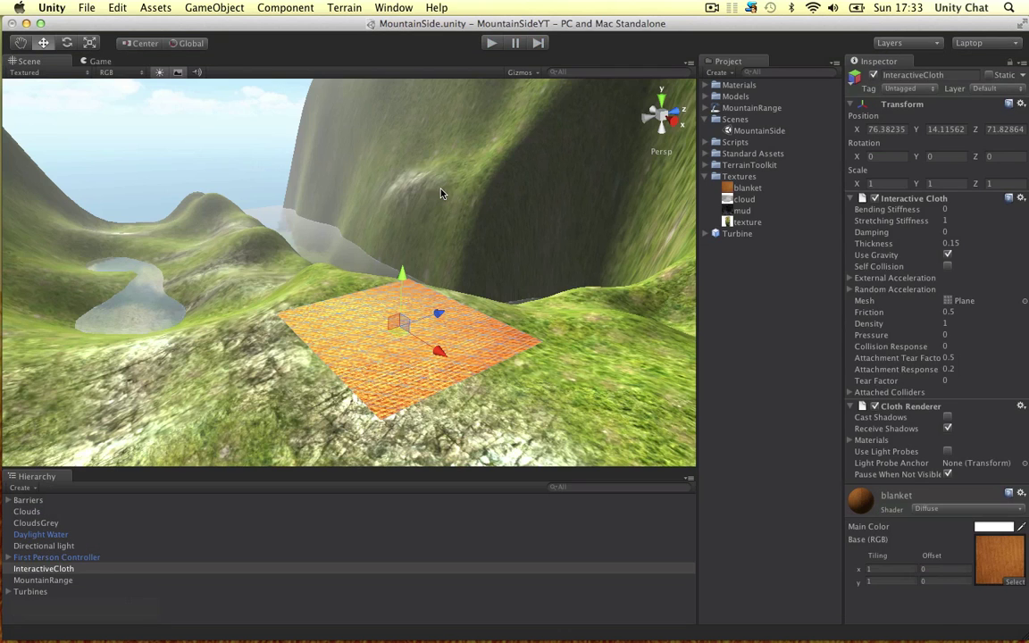
{"action": "left_click", "coordinate": [433, 207]}
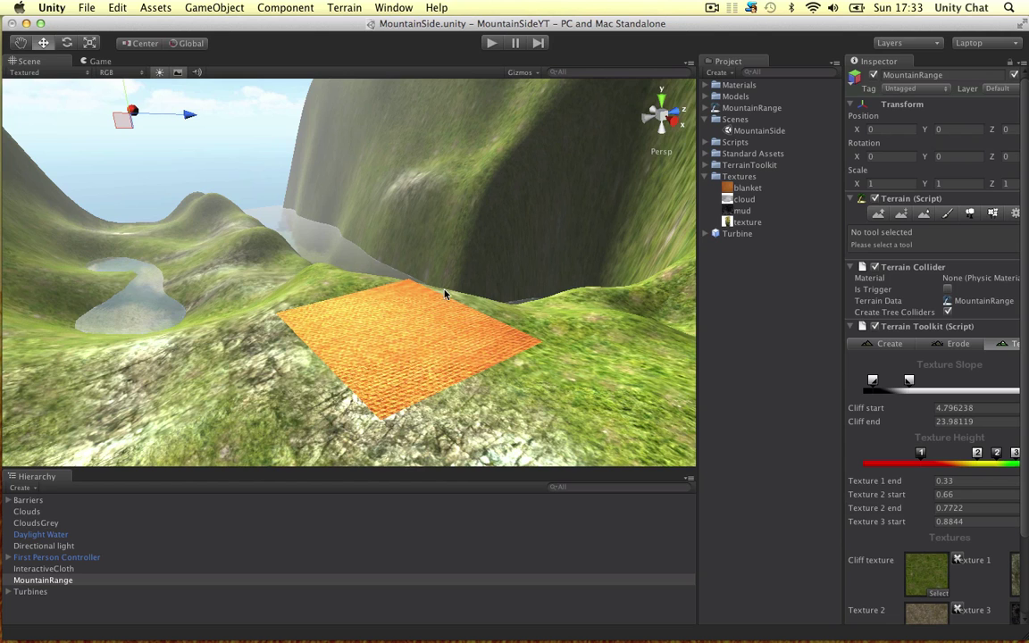
{"action": "left_click_drag", "start_coordinate": [456, 259], "coordinate": [402, 242], "text": "alt"}
{"action": "scroll", "coordinate": [402, 242], "scroll_direction": "down", "scroll_amount": 1}
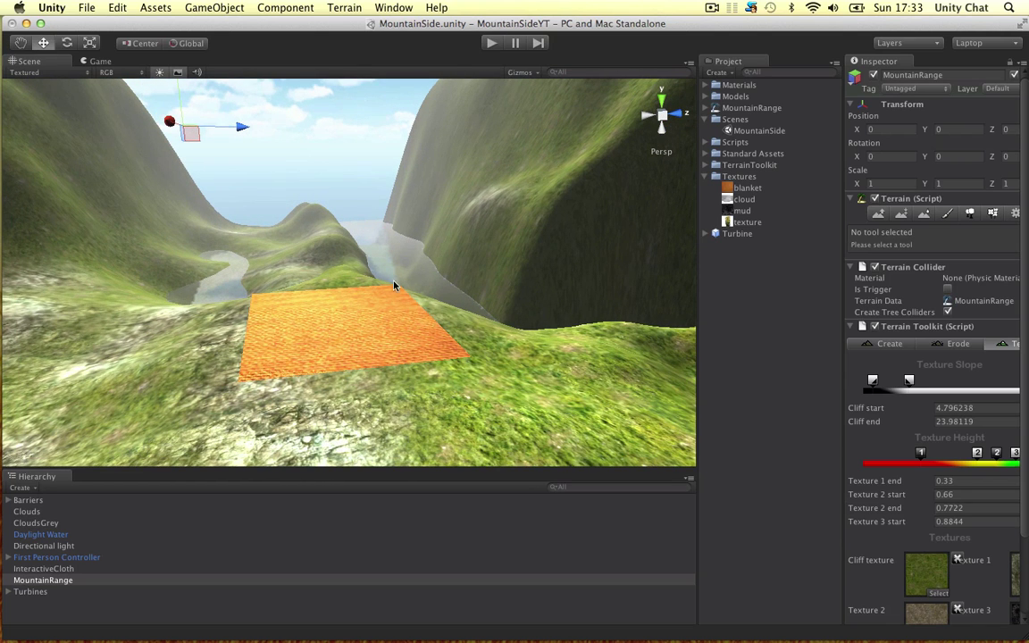
{"action": "left_click_drag", "start_coordinate": [305, 350], "coordinate": [380, 311], "text": "alt"}
{"action": "left_click", "coordinate": [386, 315]}
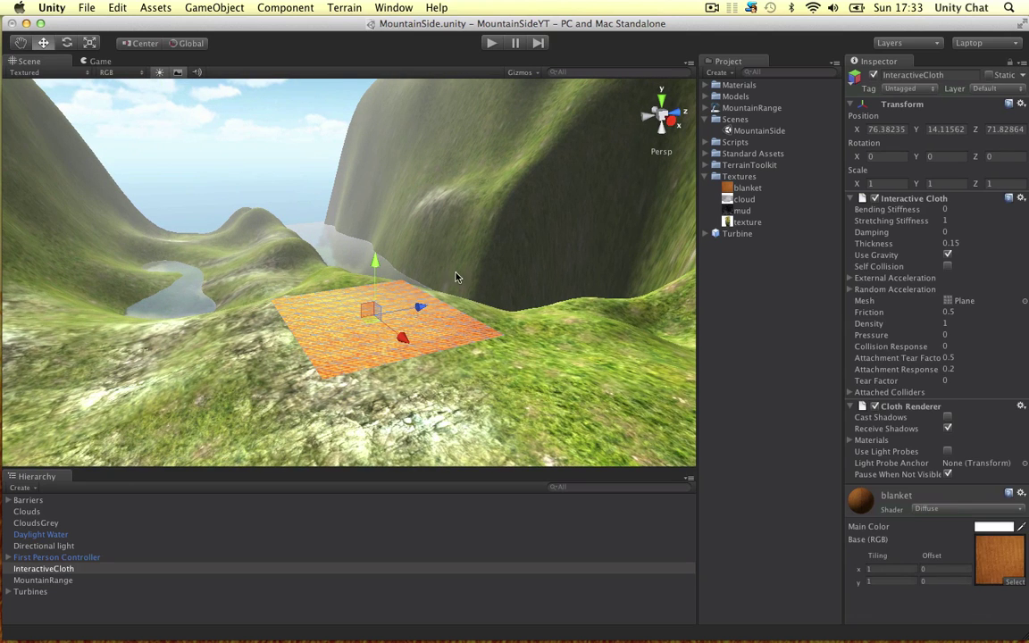
{"action": "left_click", "coordinate": [444, 281]}
{"action": "left_click", "coordinate": [420, 299]}
{"action": "left_click_drag", "start_coordinate": [282, 306], "coordinate": [554, 280], "text": "alt"}
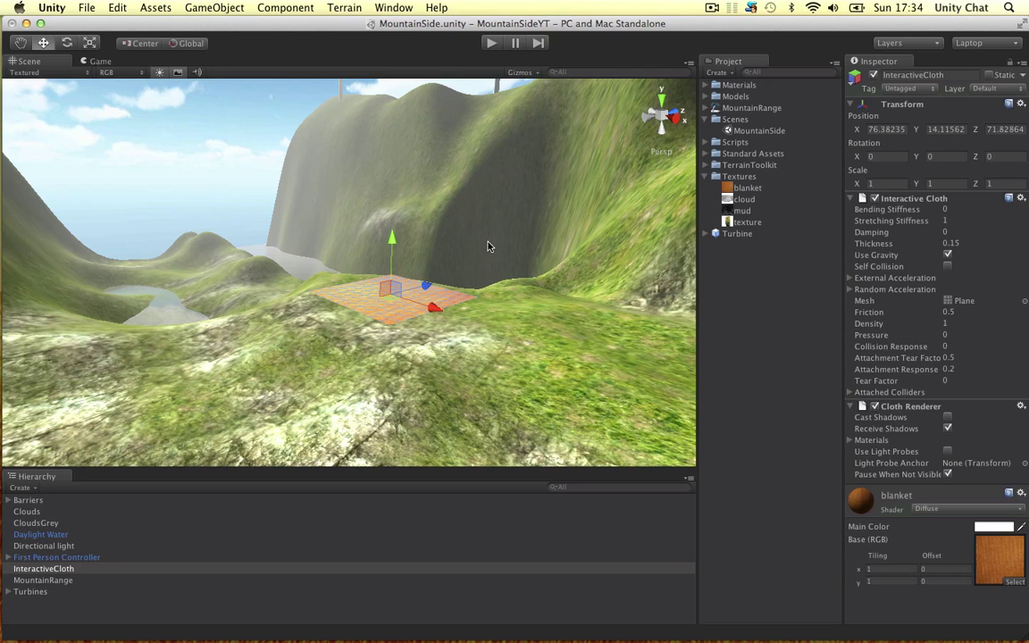
{"action": "left_click", "coordinate": [466, 245]}
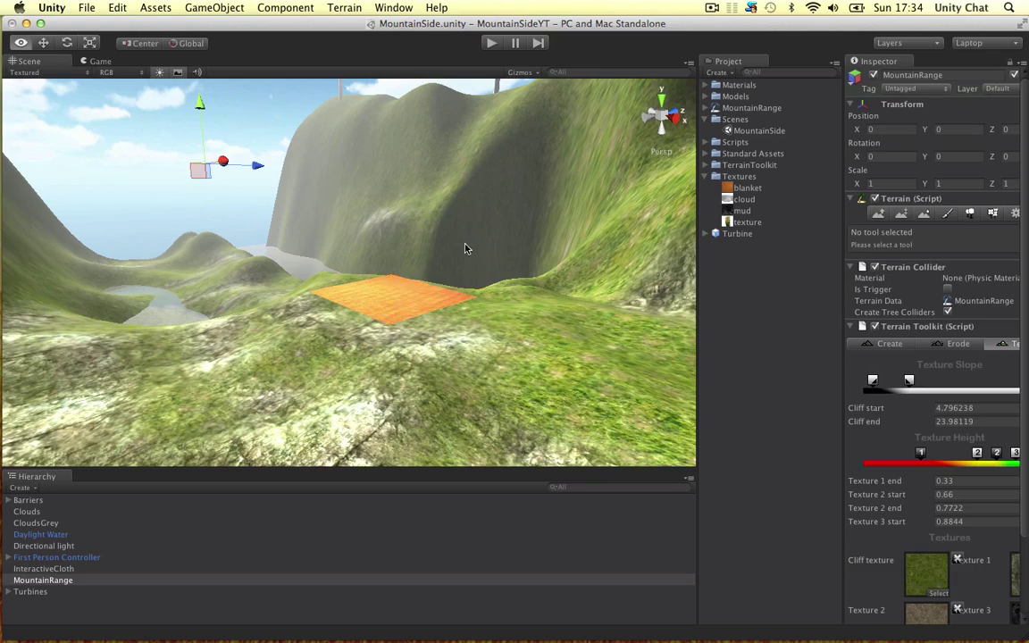
{"action": "left_click_drag", "start_coordinate": [467, 245], "coordinate": [366, 322], "text": "alt"}
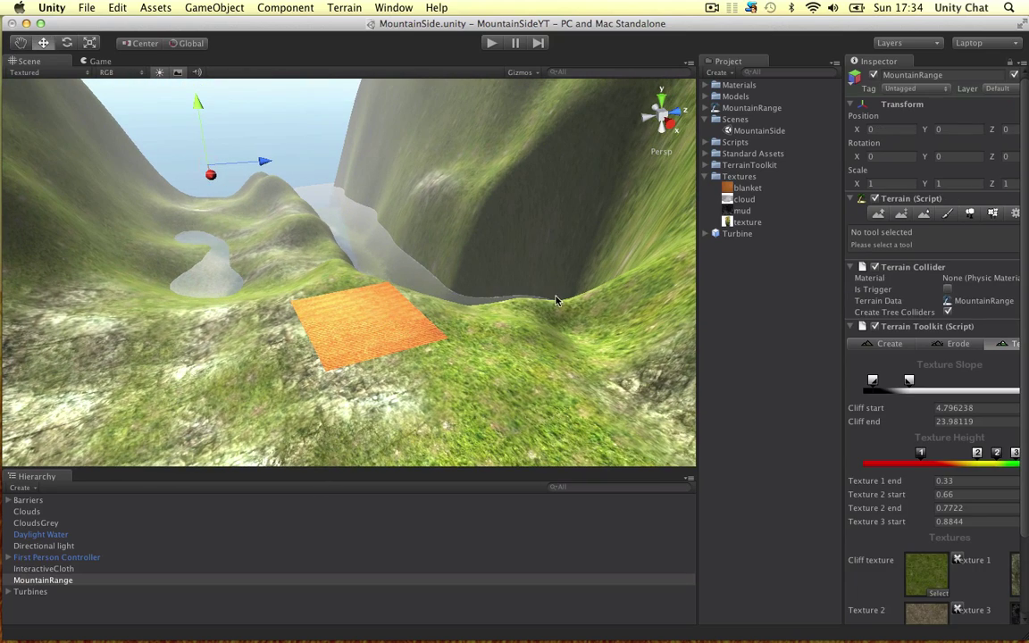